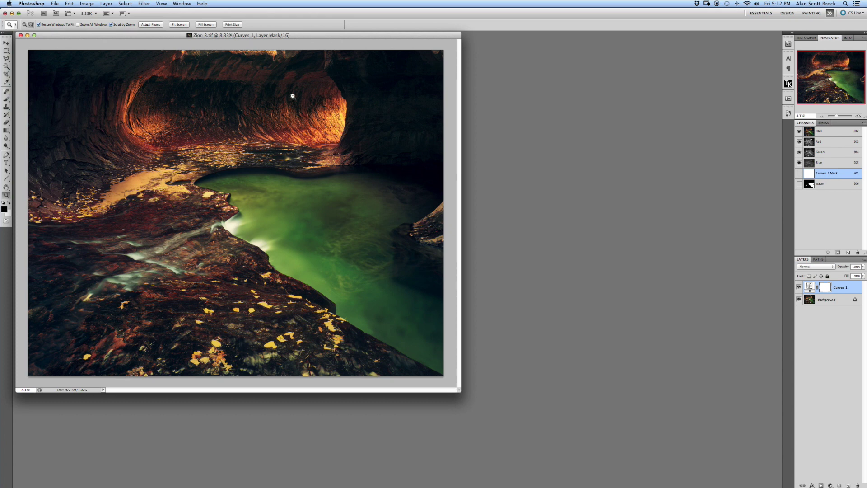
Check the pixel dimensions, document size and resolution of Zion 8.tif in the Image Size settings without changing them
click(87, 4)
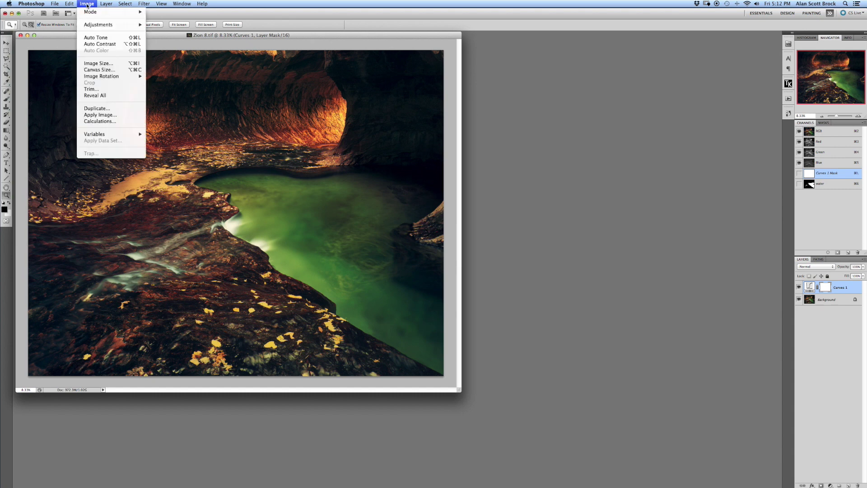
click(96, 64)
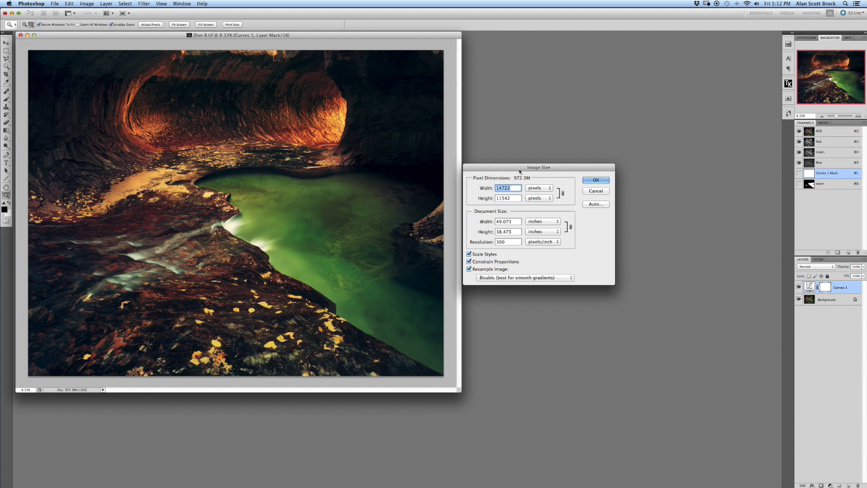
drag(518, 170, 526, 169)
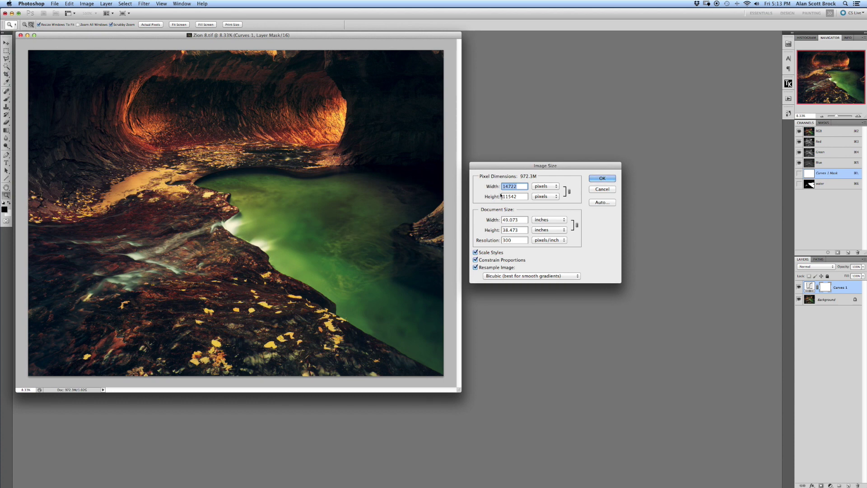
click(602, 190)
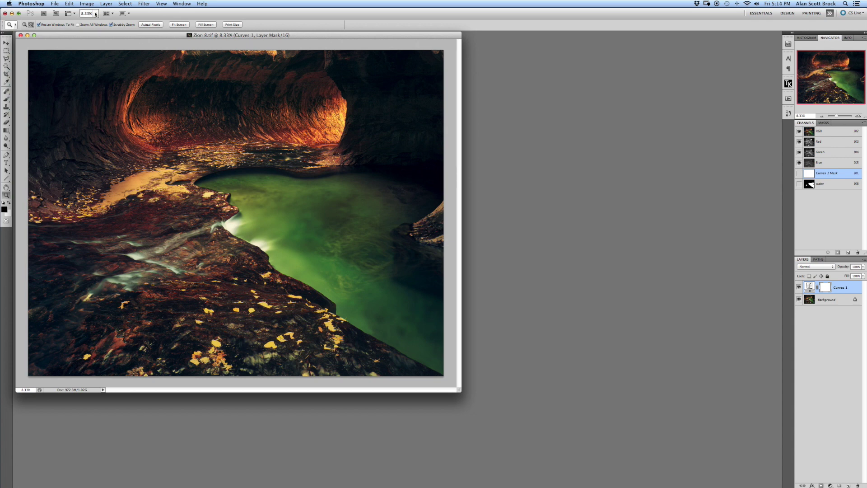
Examine the flowing stream, wet rocks and fallen yellow leaves along the photo's left side at 100% magnification
click(25, 24)
click(214, 218)
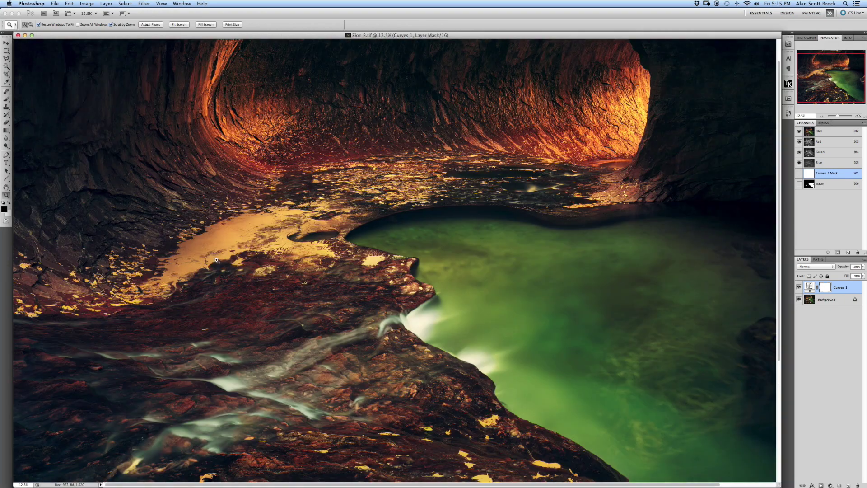
click(229, 296)
click(197, 283)
click(199, 277)
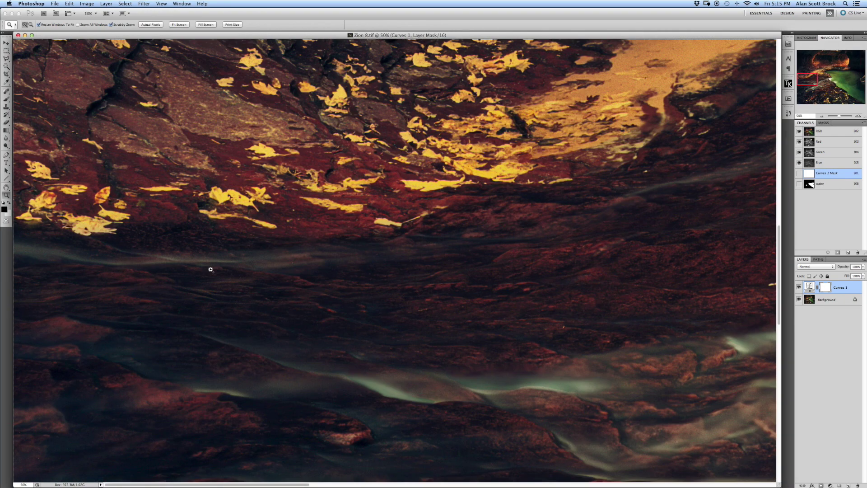
click(232, 253)
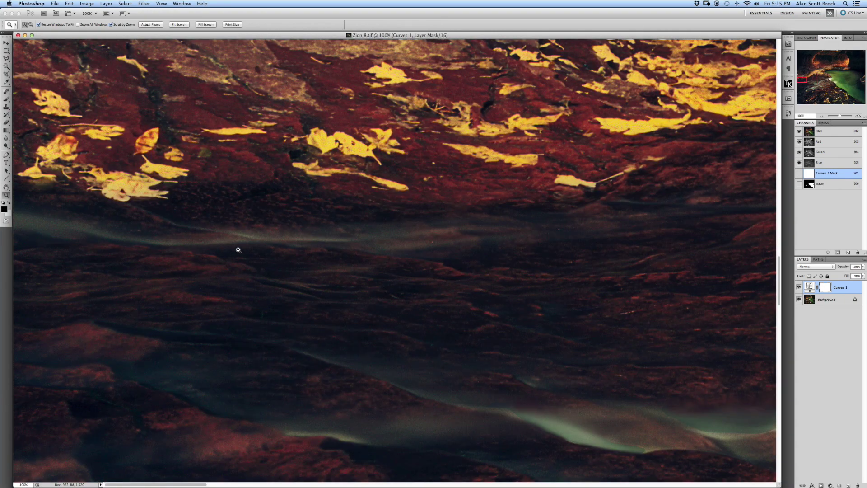
click(263, 198)
scroll(264, 198, down, 10)
scroll(263, 197, right, 5)
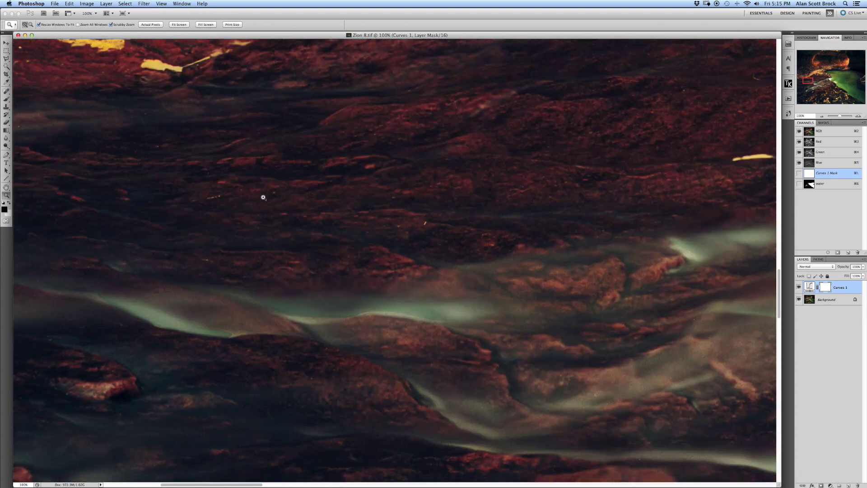
scroll(263, 197, down, 5)
scroll(264, 197, down, 5)
scroll(263, 197, right, 20)
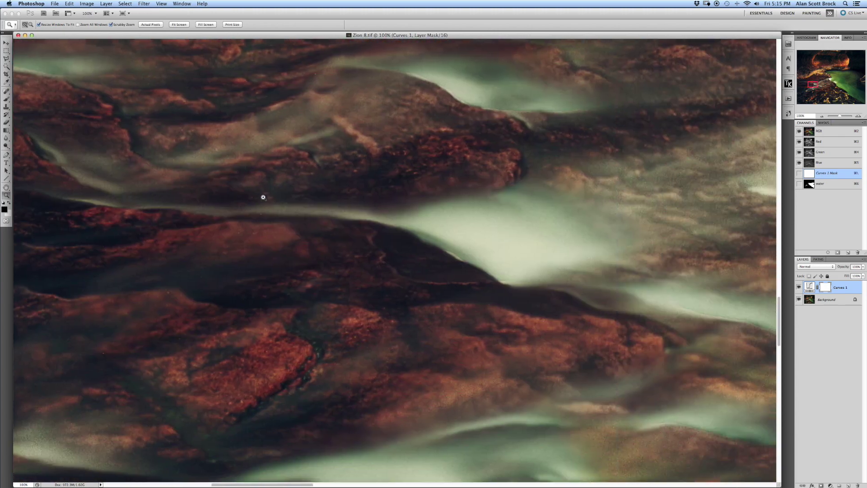
scroll(263, 198, left, 15)
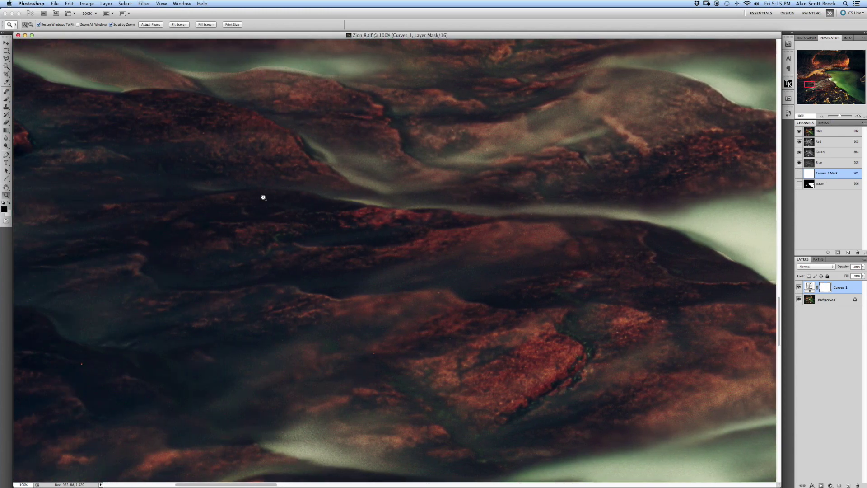
scroll(263, 197, left, 20)
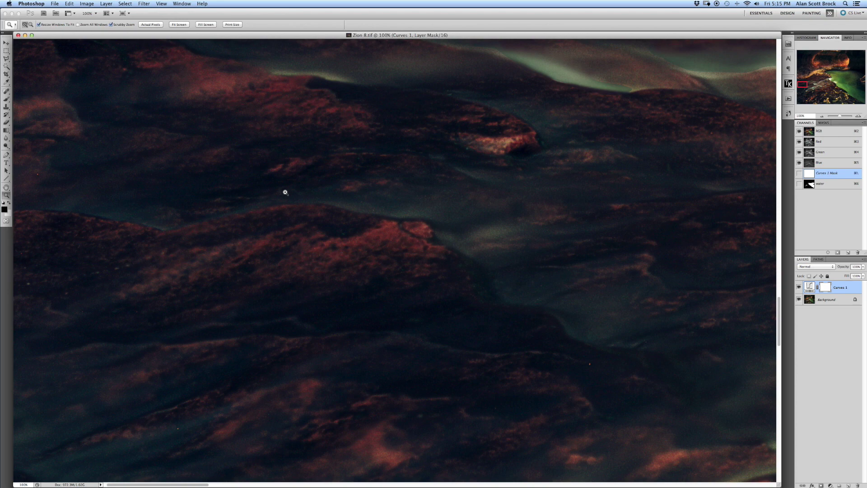
scroll(344, 180, up, 20)
scroll(346, 181, up, 20)
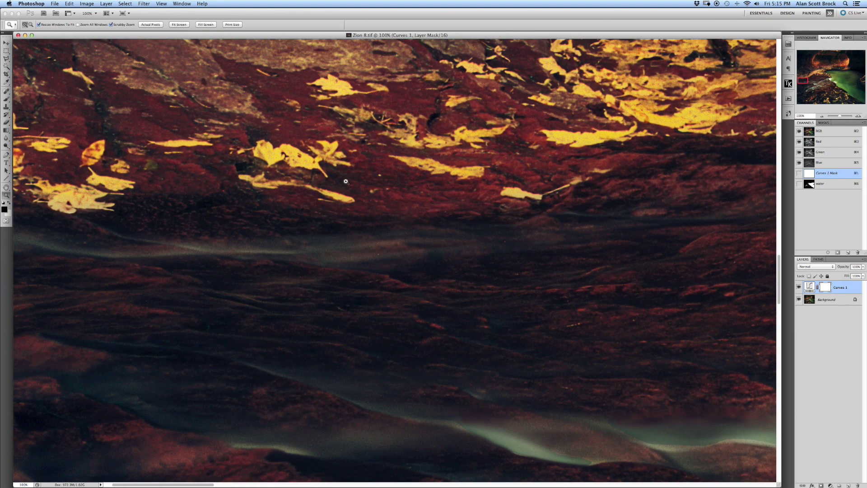
scroll(346, 182, right, 10)
scroll(346, 182, up, 5)
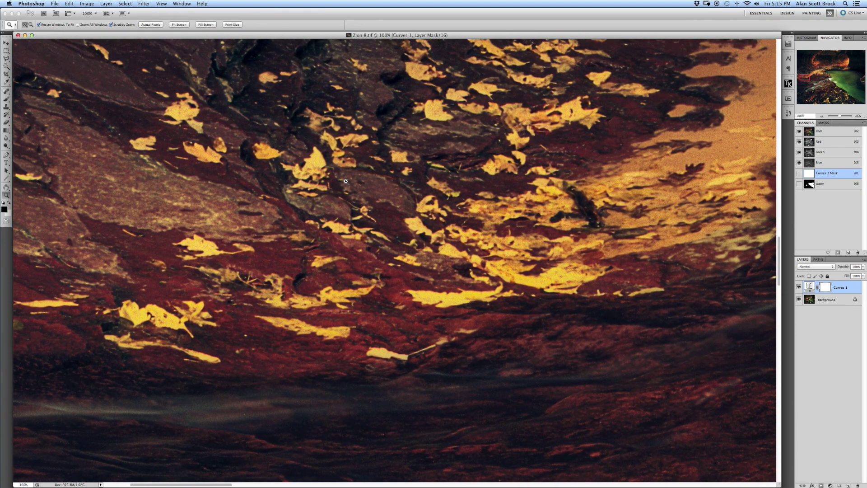
scroll(346, 181, right, 3)
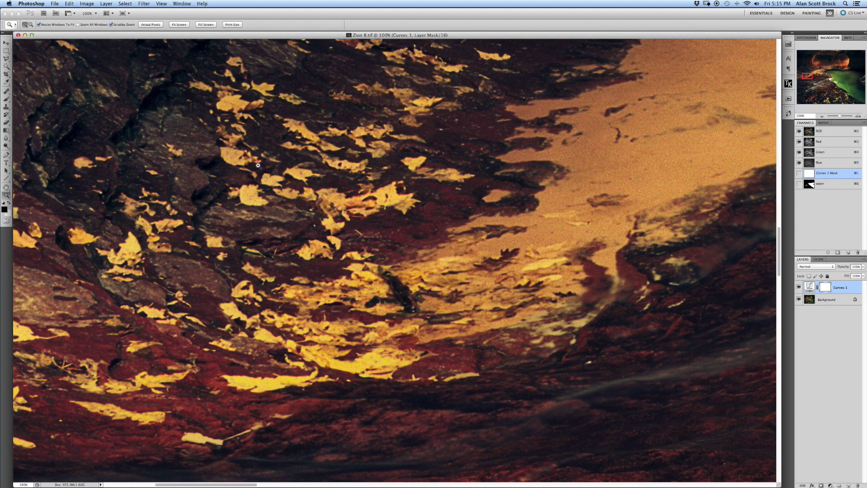
Examine the glowing cave wall, the water below it and the dark rock's base at 100% magnification
click(845, 63)
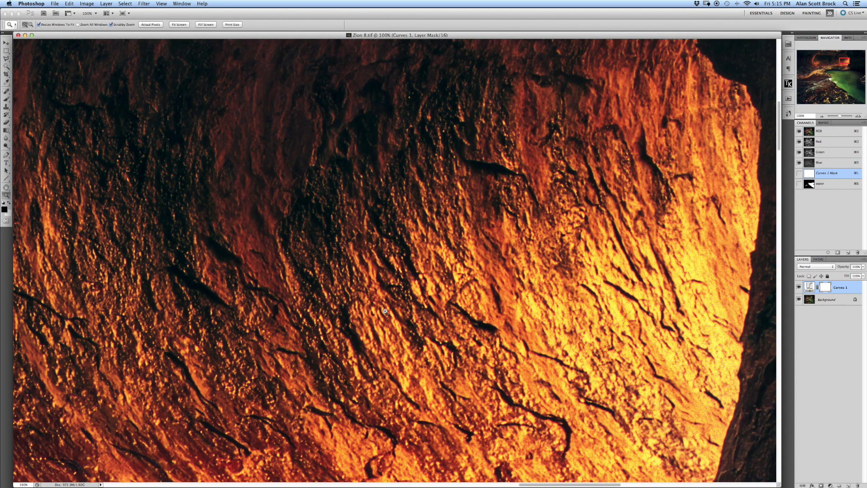
scroll(385, 311, down, 10)
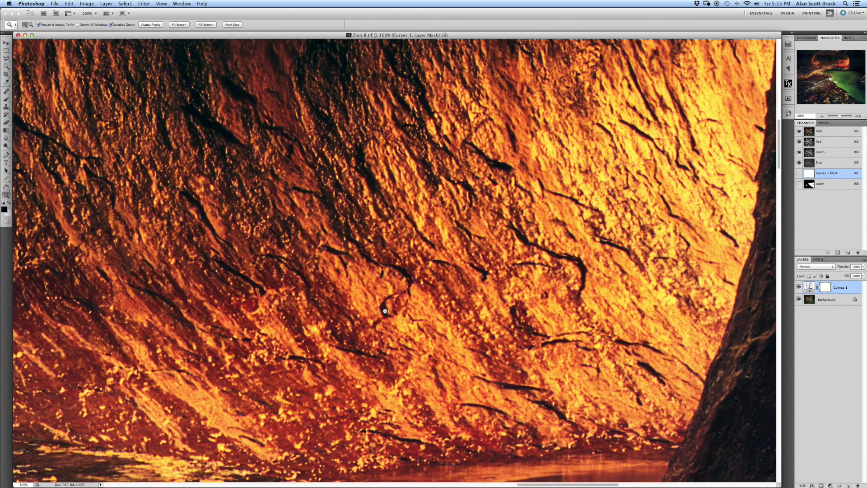
scroll(385, 311, left, 10)
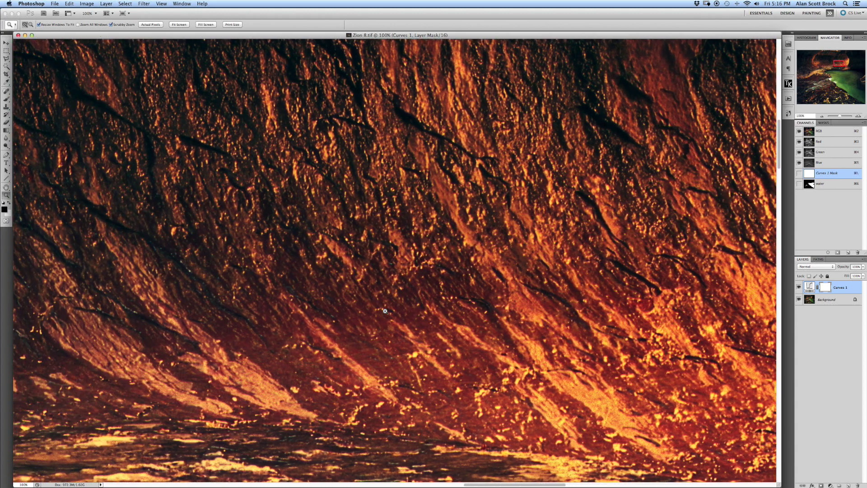
scroll(386, 312, left, 2)
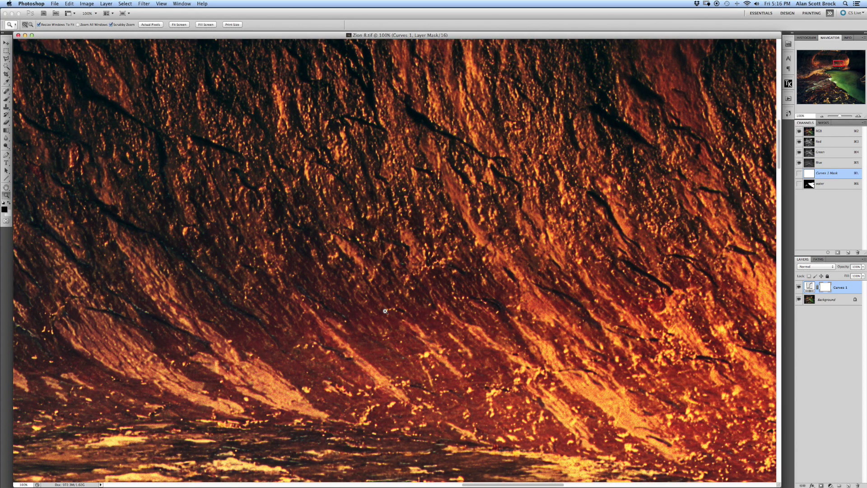
scroll(386, 311, left, 5)
scroll(385, 311, left, 4)
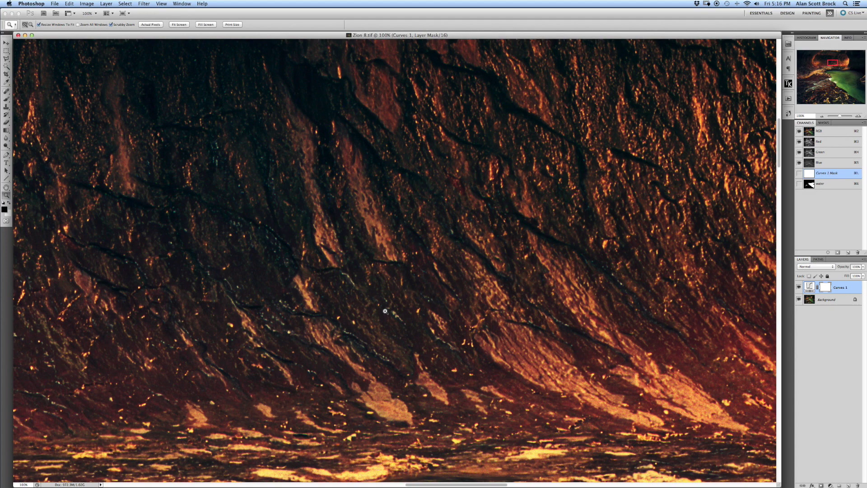
scroll(386, 311, down, 5)
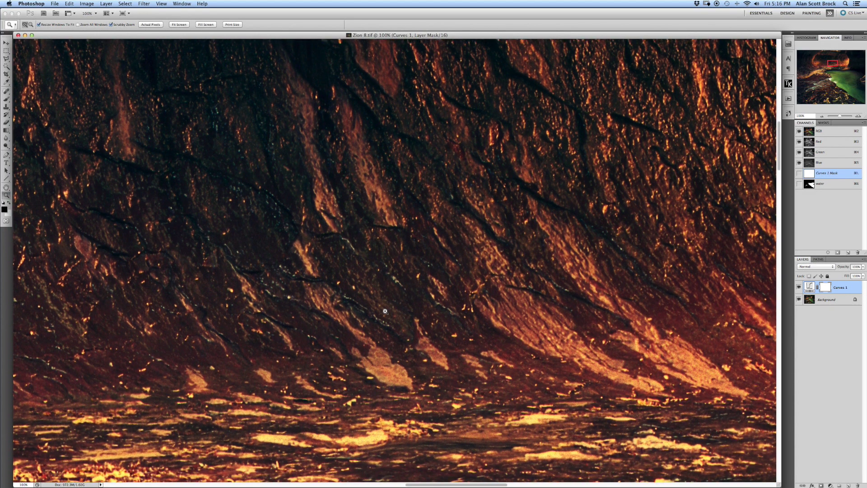
scroll(385, 311, right, 8)
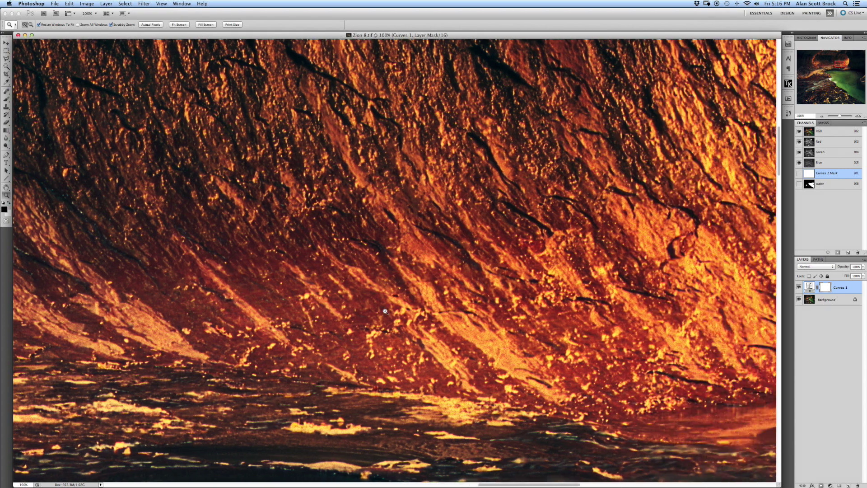
scroll(385, 311, down, 8)
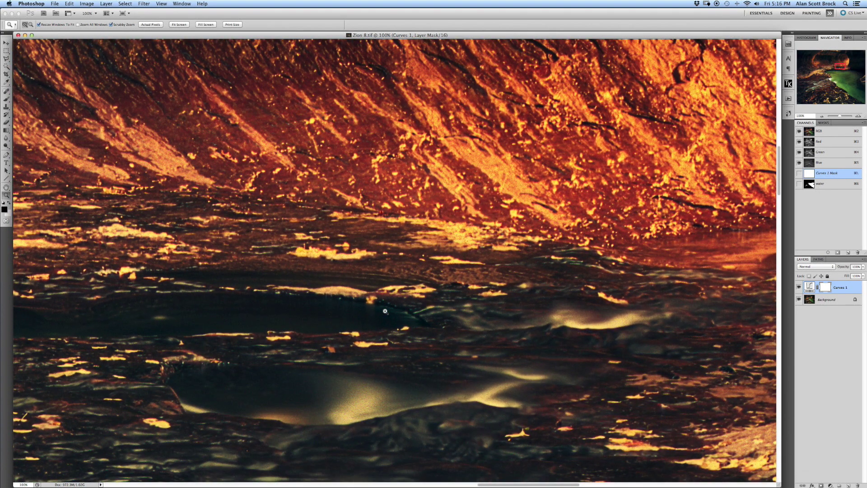
scroll(385, 311, down, 6)
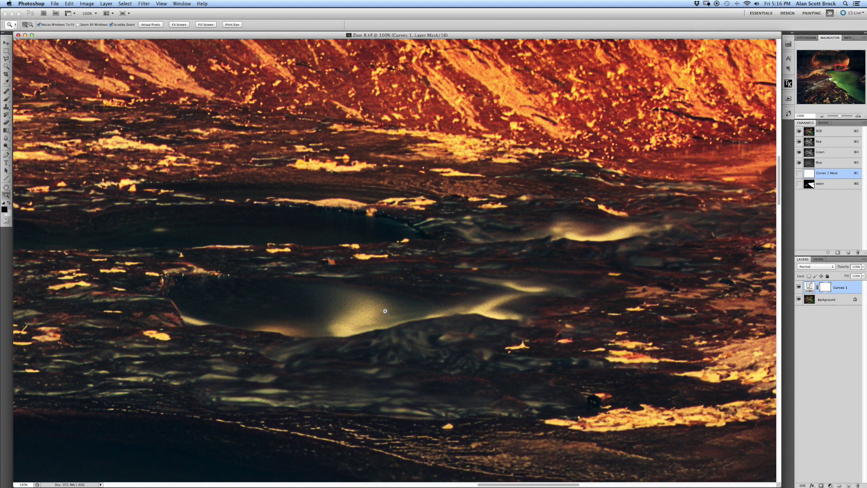
scroll(385, 311, right, 10)
scroll(385, 311, right, 2)
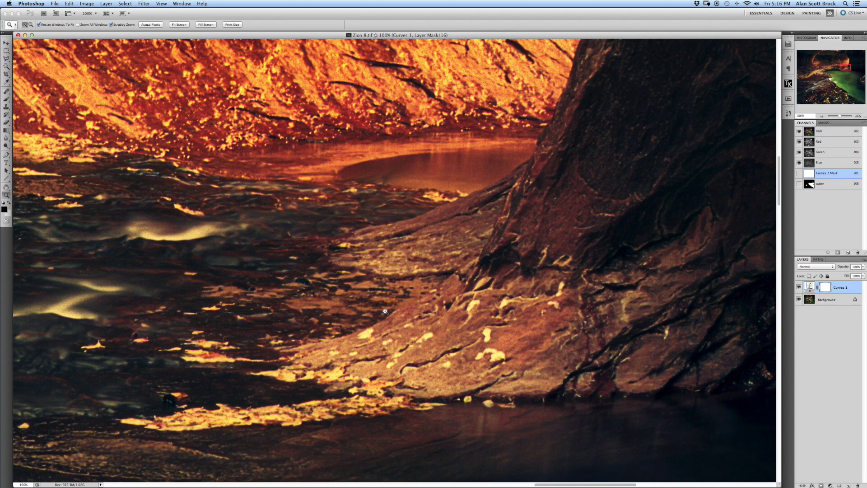
Inspect the yellow leaves and wet rock in the foreground at 100%, and return to the whole photo at 8.33%
click(838, 100)
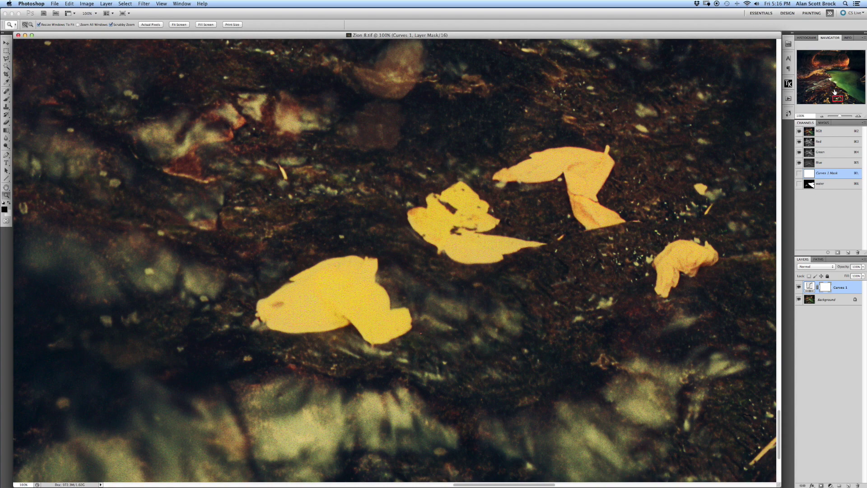
drag(834, 92, 835, 92)
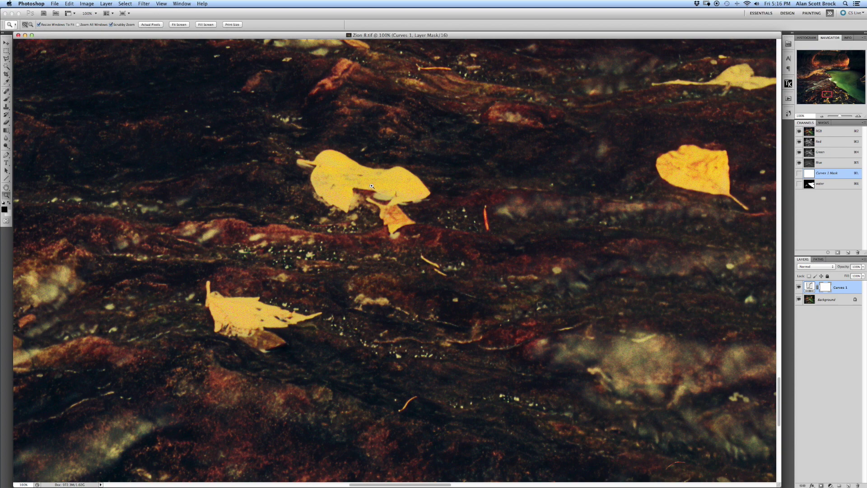
scroll(401, 188, right, 10)
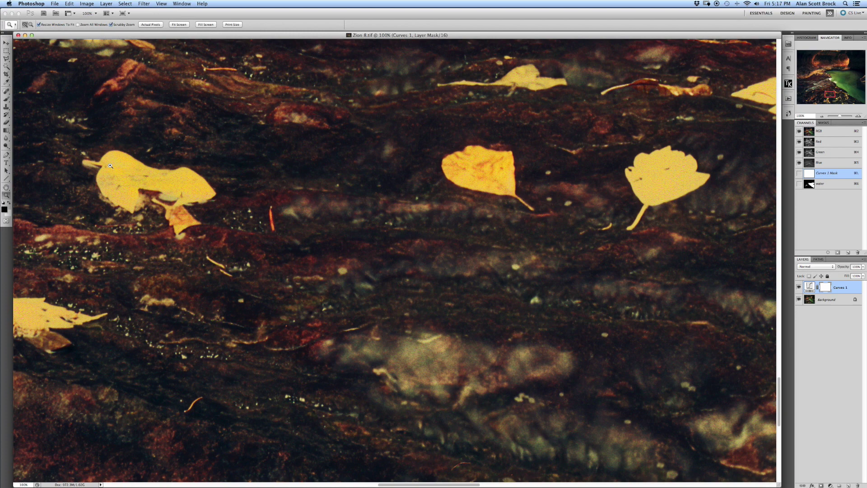
scroll(110, 166, right, 1)
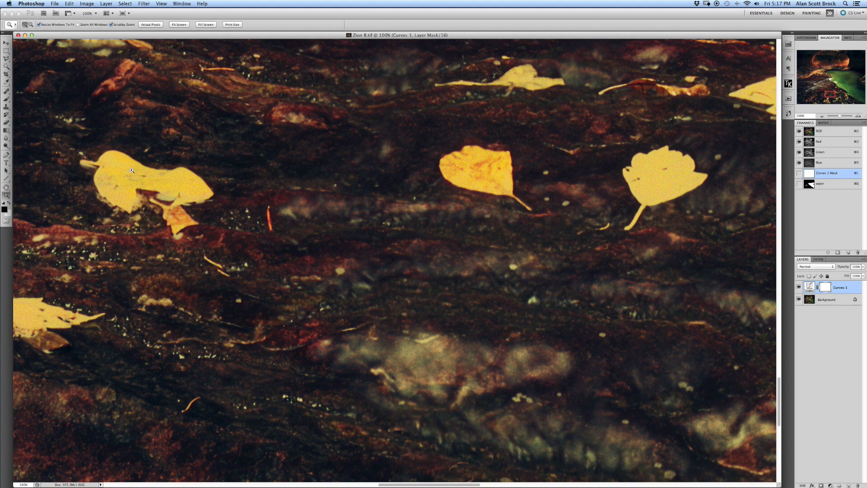
scroll(132, 170, up, 3)
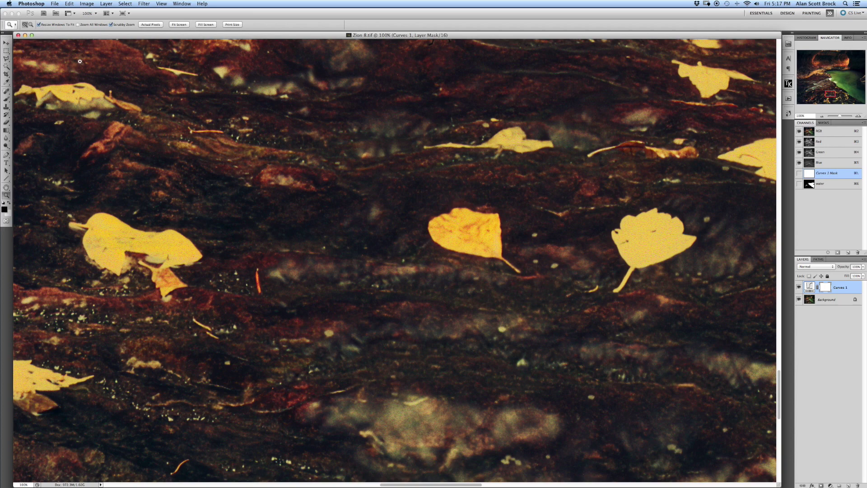
click(31, 26)
click(195, 204)
click(197, 207)
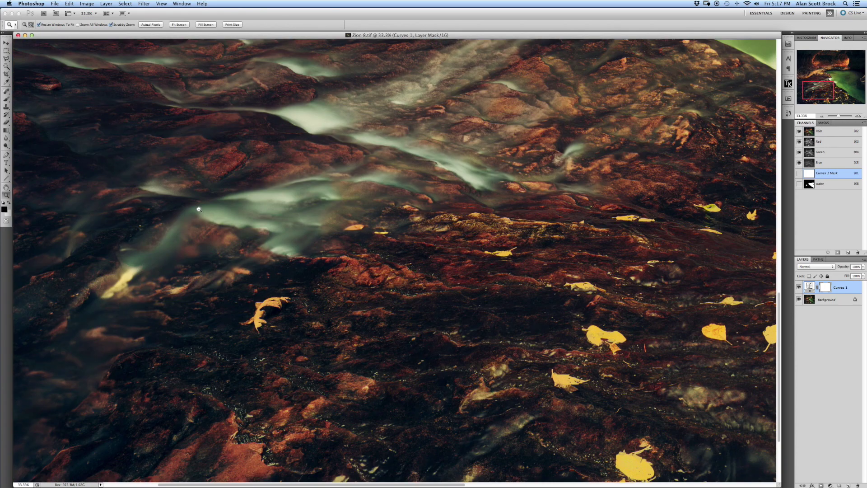
click(199, 208)
click(200, 209)
click(200, 209)
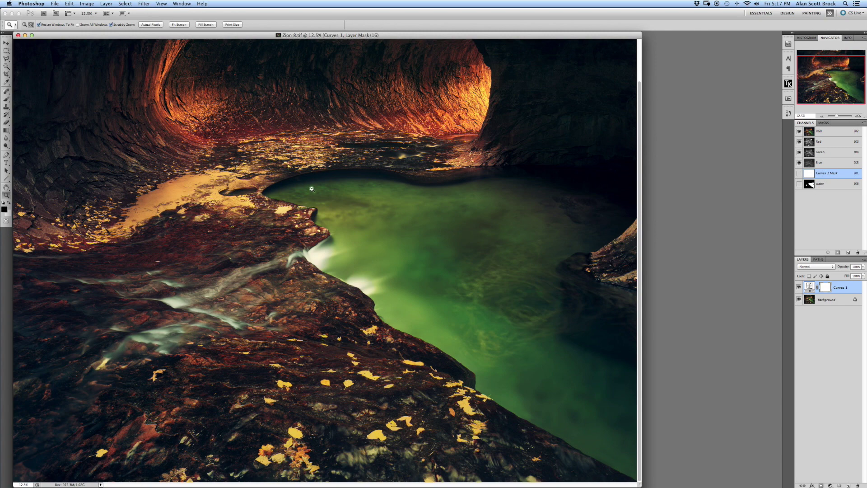
click(255, 221)
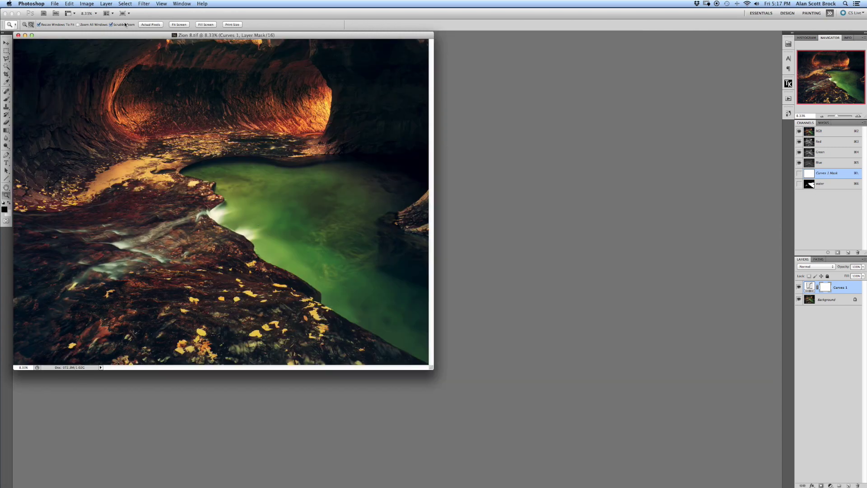
Preview High Pass radii of 1.6, 0.1 and 250 pixels on the Curves 1 mask, and close the filter without applying it
click(144, 4)
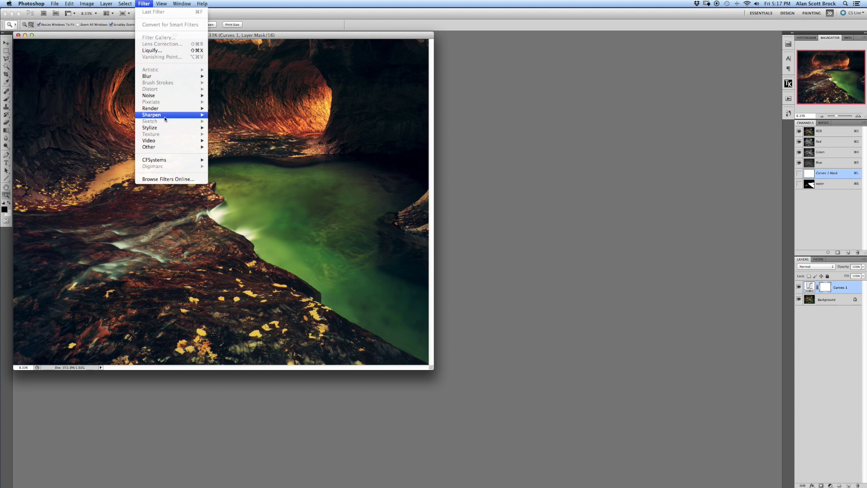
mouse_move(178, 112)
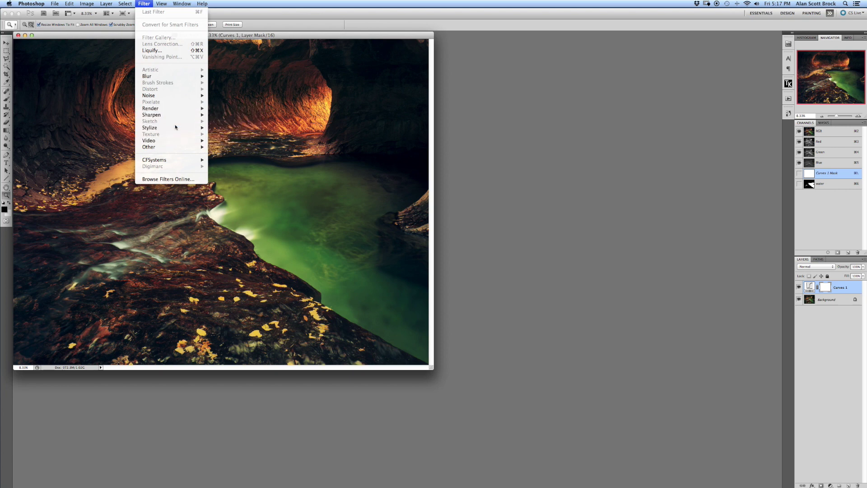
mouse_move(190, 148)
click(221, 154)
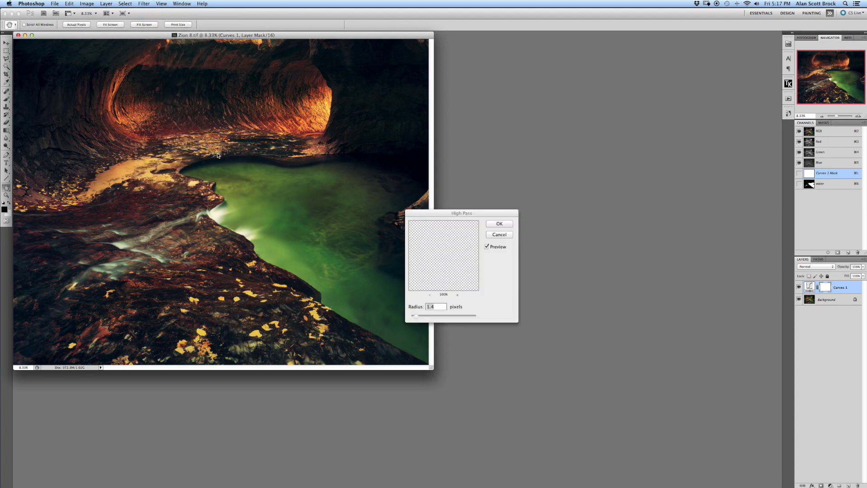
drag(415, 315, 418, 318)
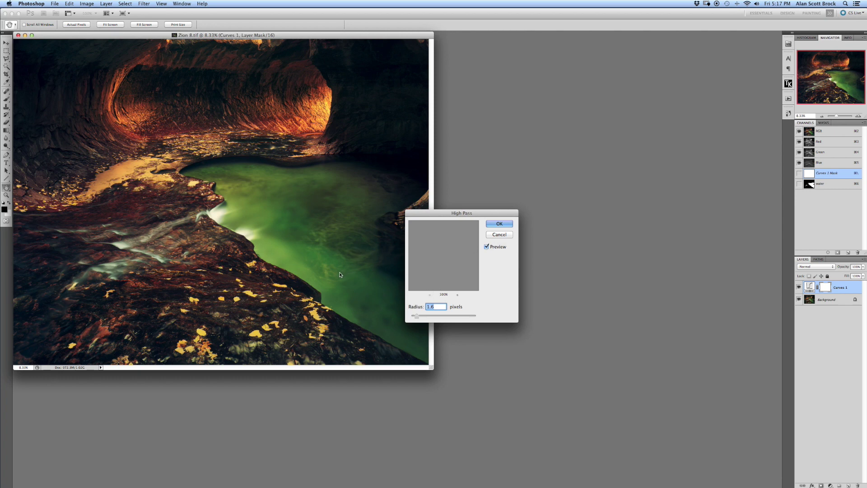
text(0.1)
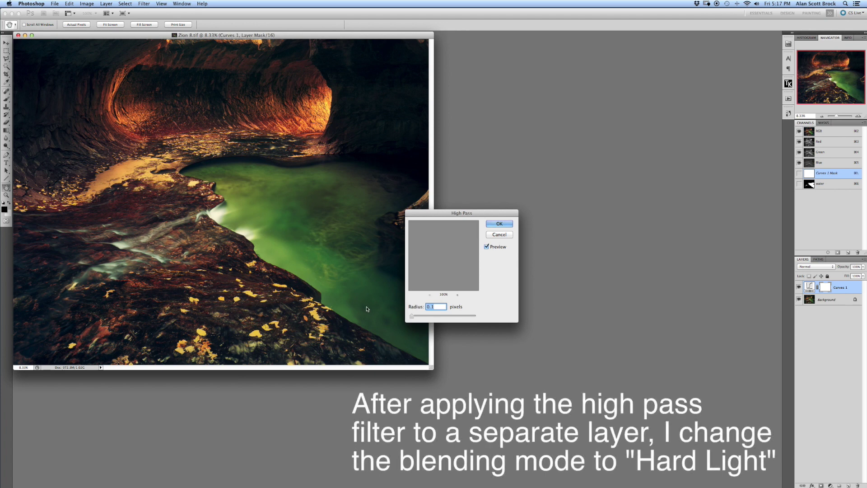
text(250)
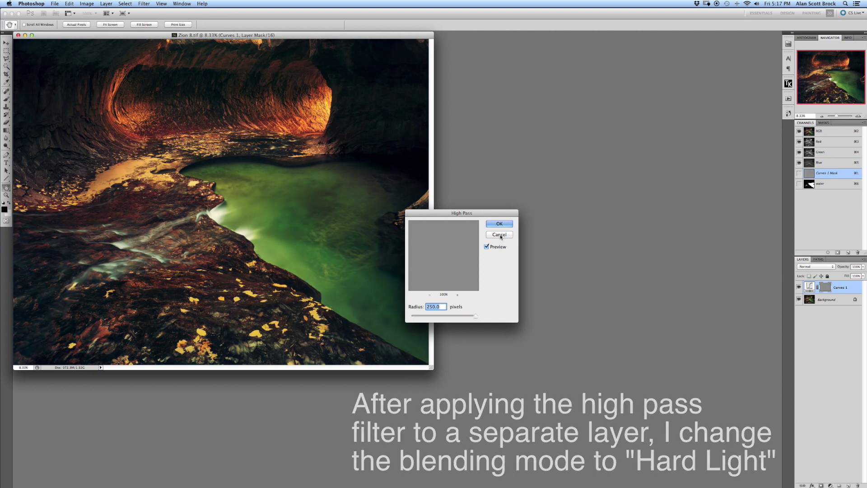
click(501, 236)
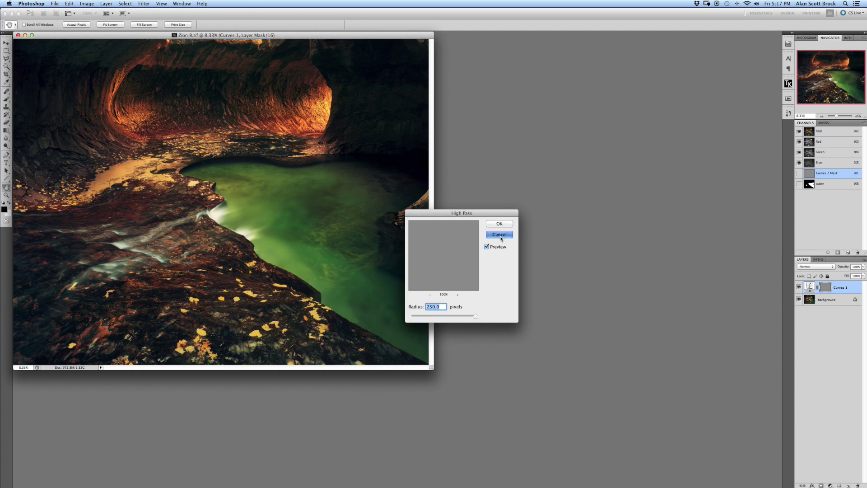
Examine the large yellow leaf and the orange leaf cluster on the foreground rock at 100% magnification
key(z)
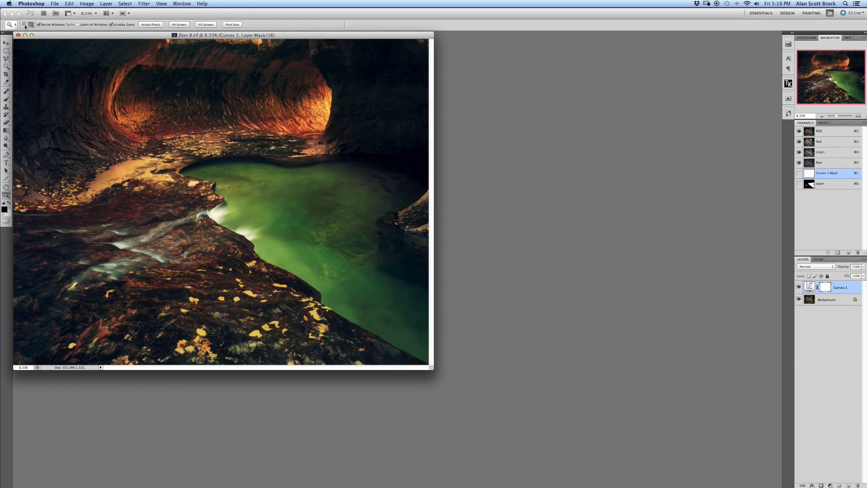
click(206, 326)
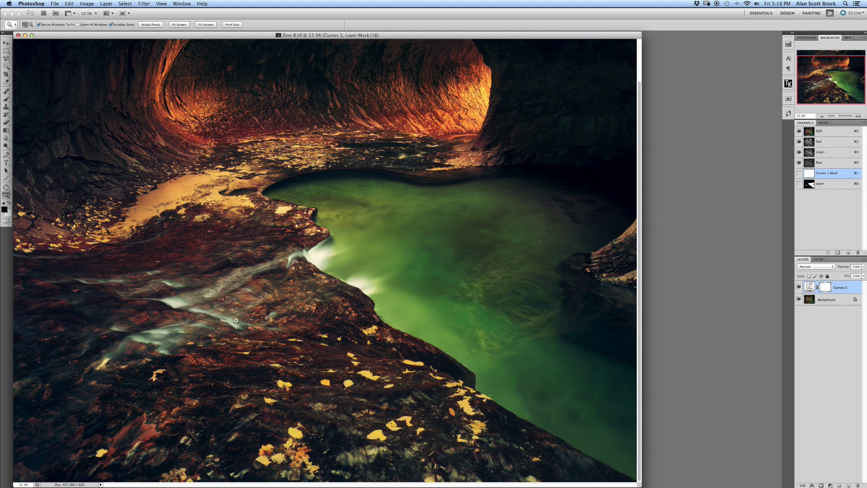
click(280, 377)
click(381, 385)
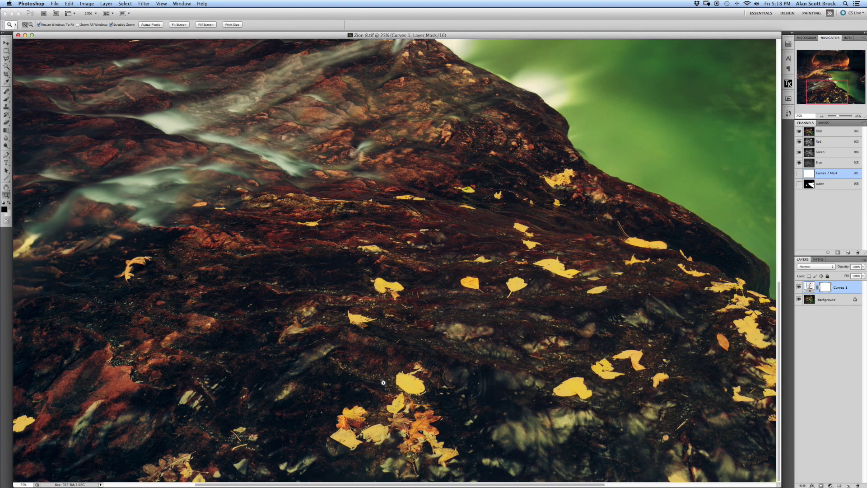
click(421, 343)
click(400, 350)
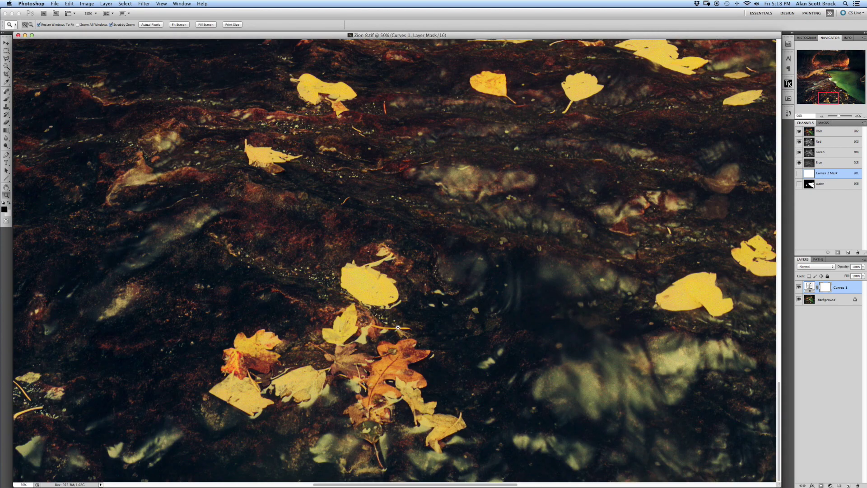
click(398, 326)
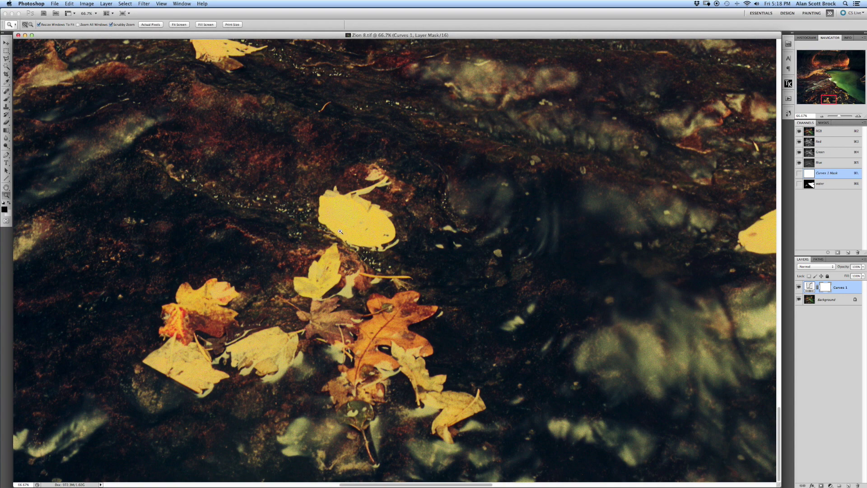
click(361, 223)
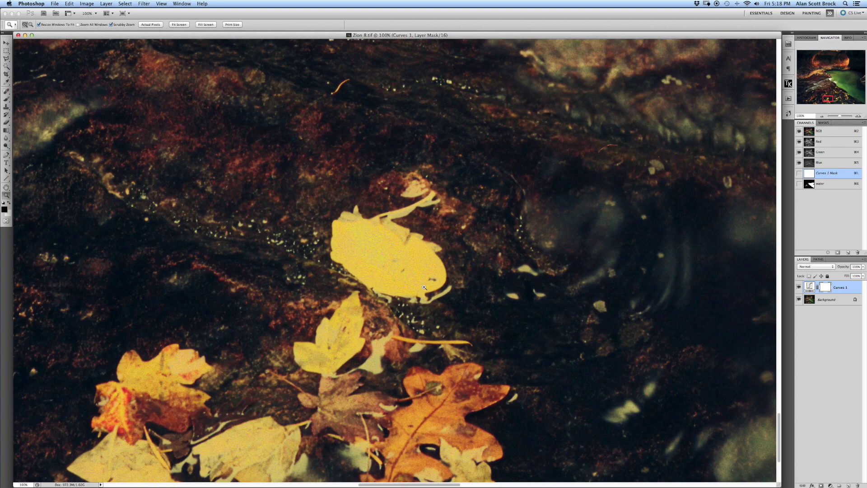
Examine the glowing cave wall at 33.3% magnification and the swirling green pool below it at 25%
drag(339, 230, 287, 236)
scroll(299, 236, right, 10)
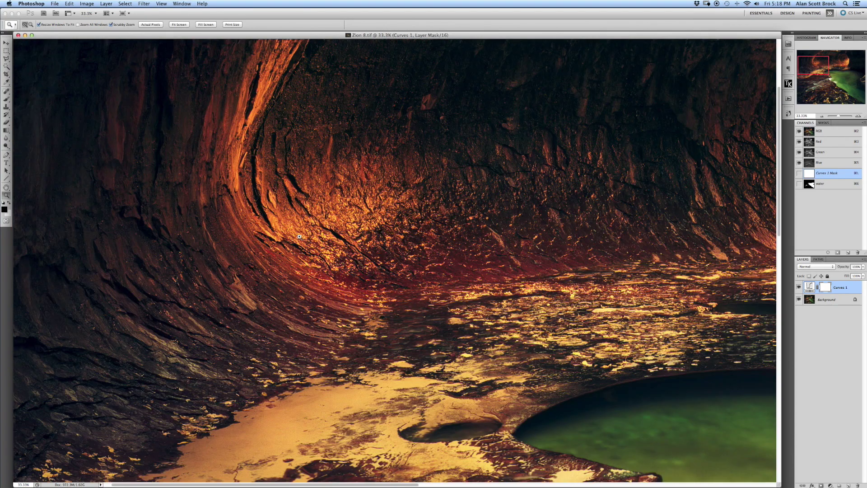
scroll(299, 236, right, 10)
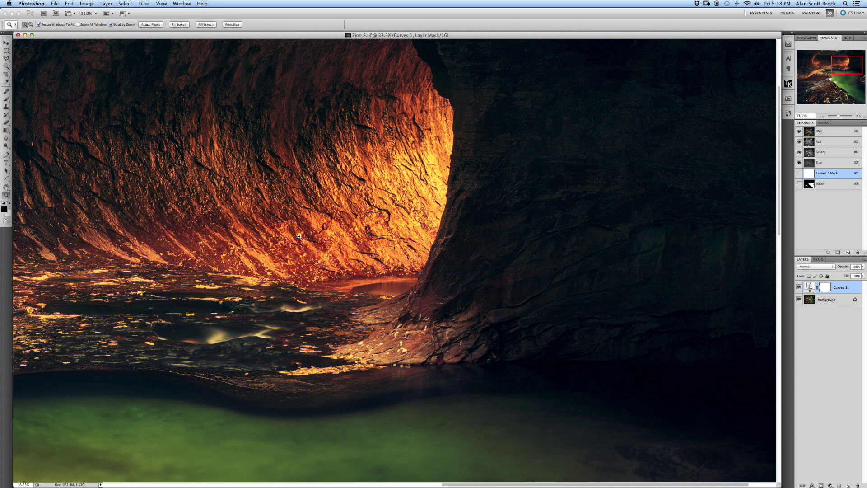
scroll(300, 222, down, 15)
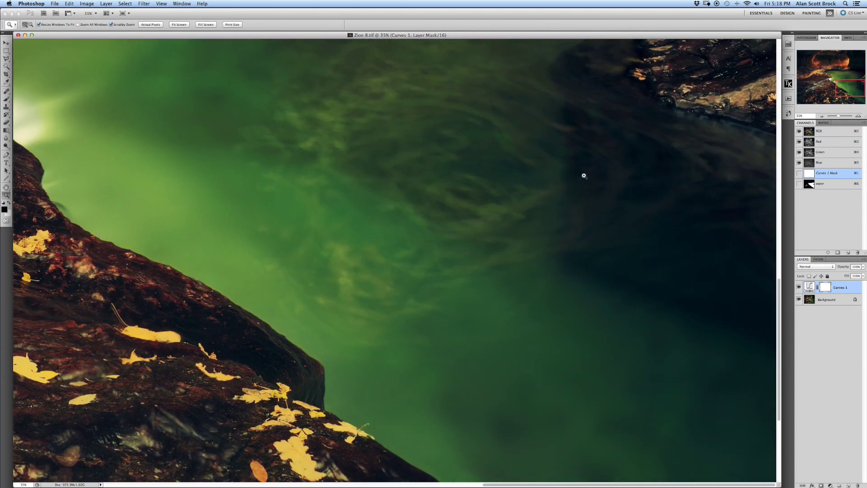
scroll(584, 175, up, 5)
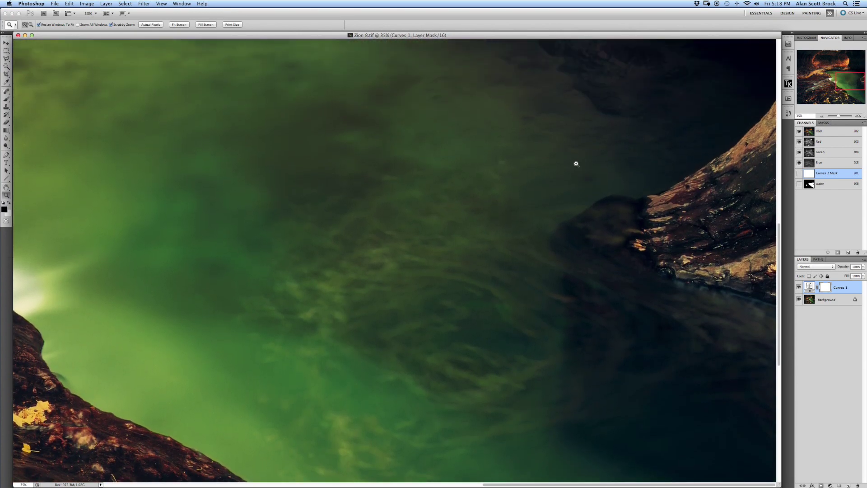
Examine the wet rock jutting into the green pool at 100% magnification, and return to the whole photo at 8.33%
click(643, 243)
click(643, 246)
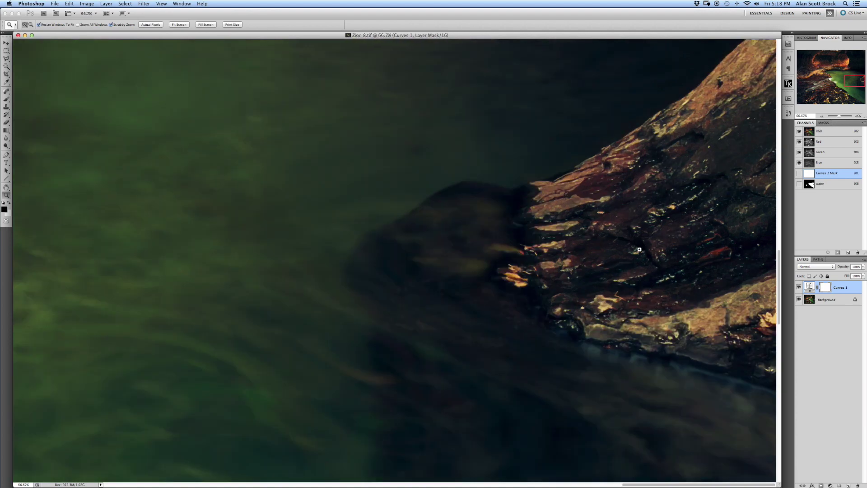
click(601, 237)
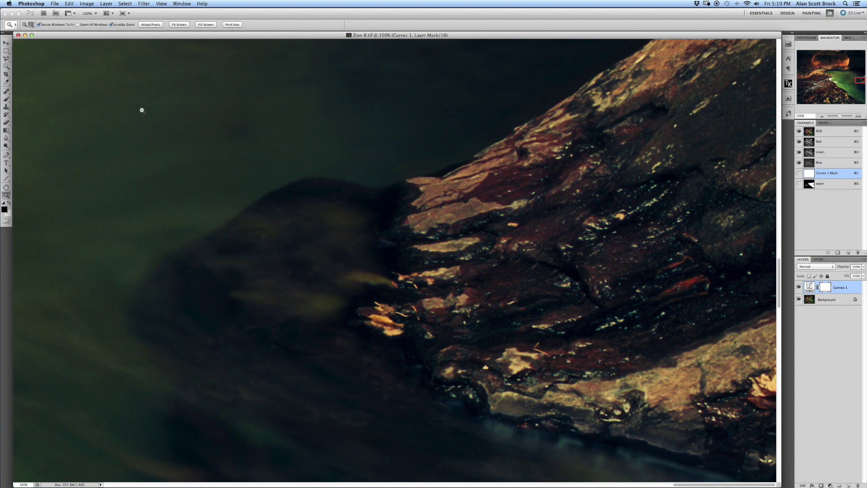
click(269, 216)
click(271, 221)
click(271, 224)
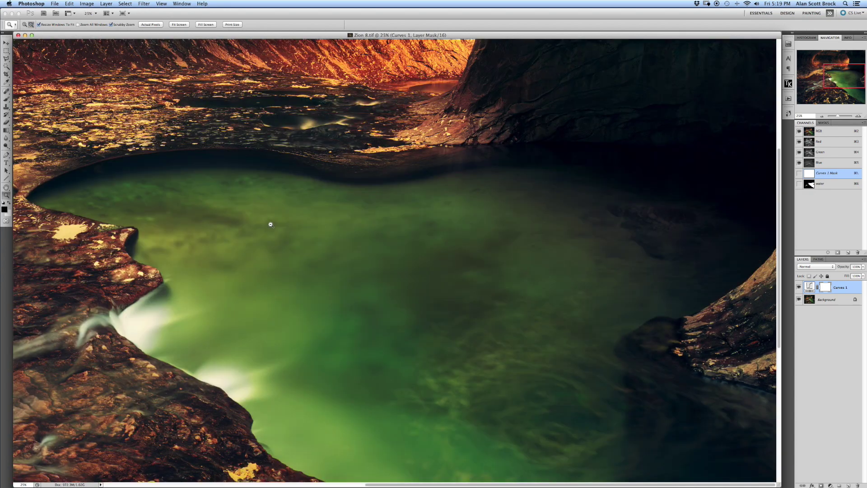
click(271, 224)
click(271, 224)
click(271, 225)
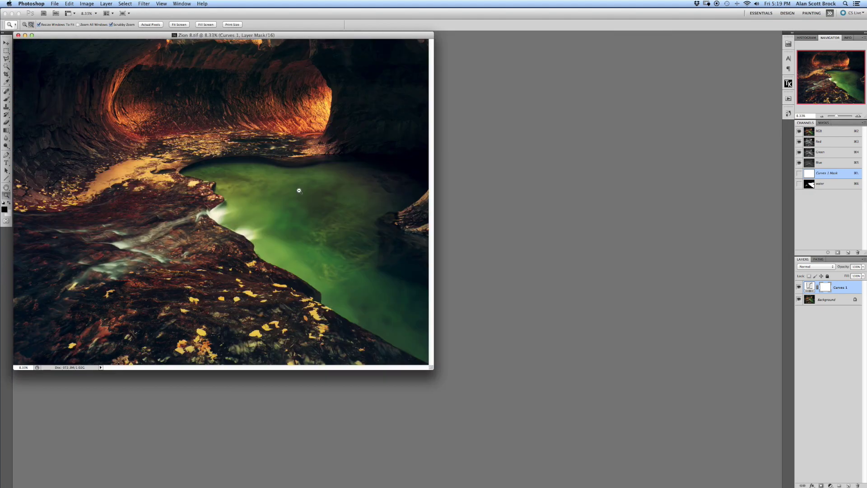
Examine the trees and stony riverbank of Zion 3.tif at 25%, and the small post before the large boulder at 100%
drag(432, 370, 523, 411)
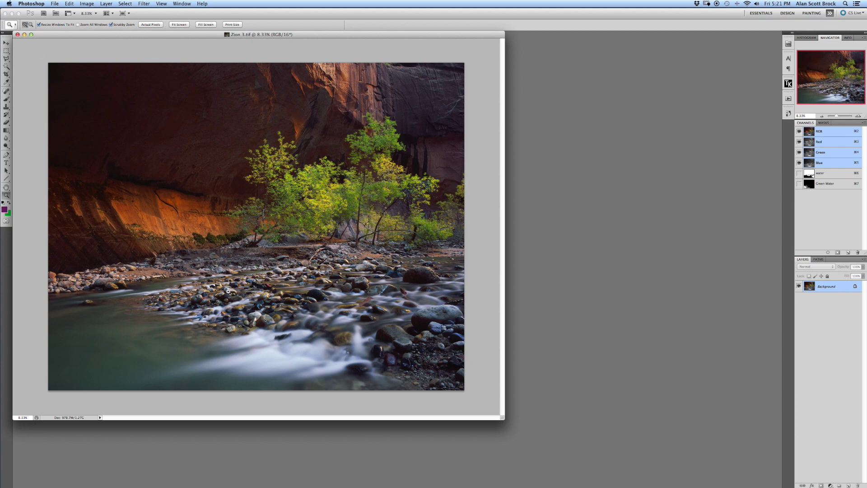
click(288, 248)
click(311, 261)
click(317, 268)
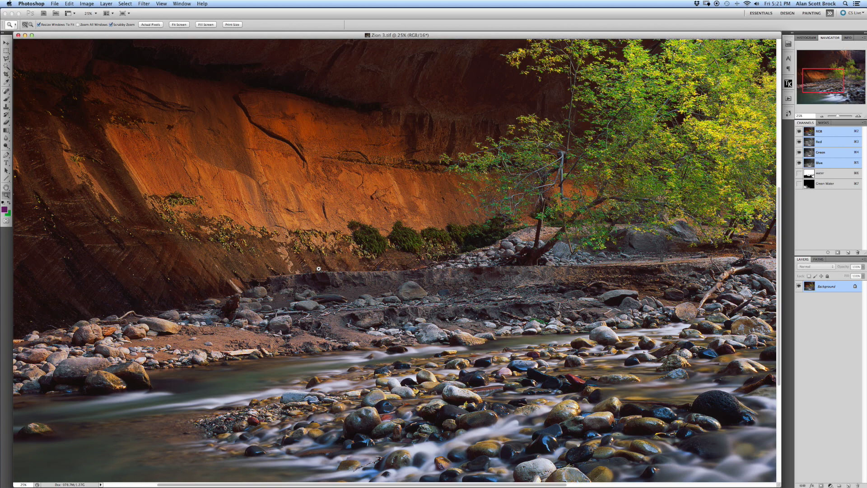
scroll(314, 248, right, 10)
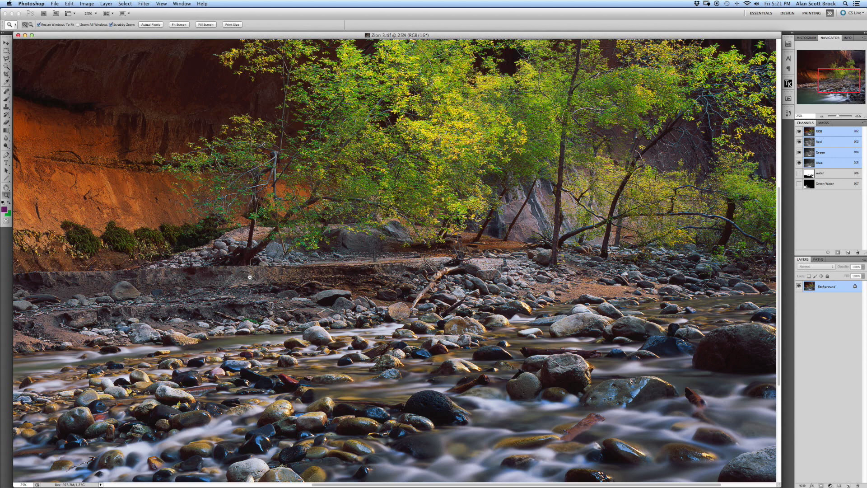
click(380, 259)
click(387, 256)
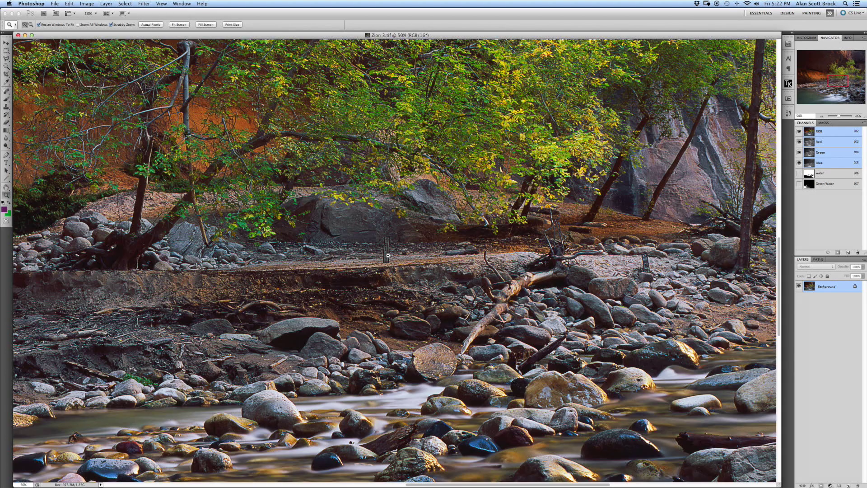
click(391, 254)
click(392, 255)
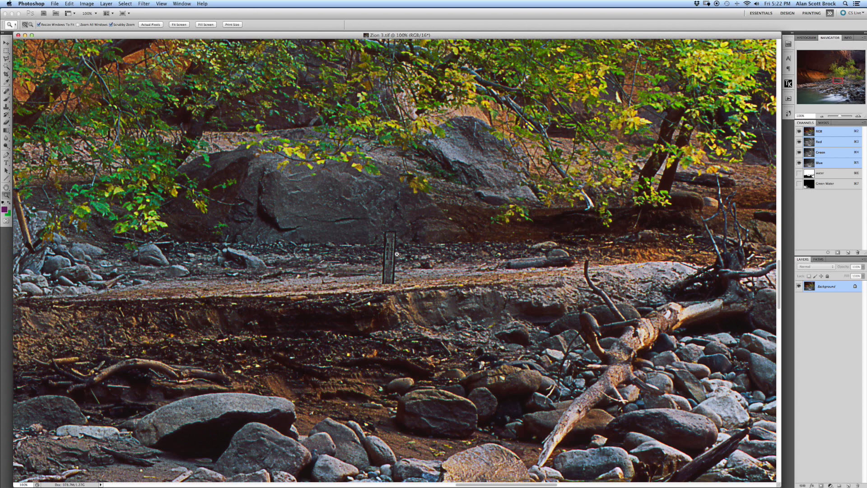
Examine the riverbank of Zion 3.tif at 100%, from the driftwood and marker posts to the shrubs beneath the orange cliff
scroll(401, 252, right, 10)
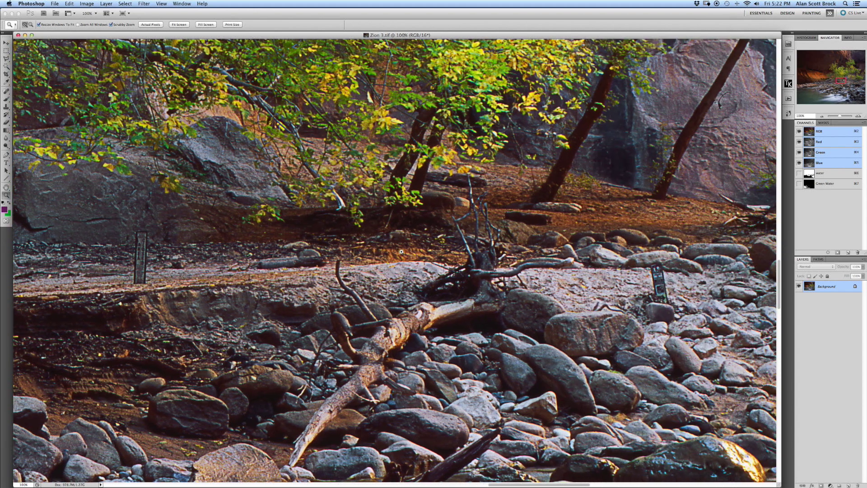
scroll(401, 251, right, 1)
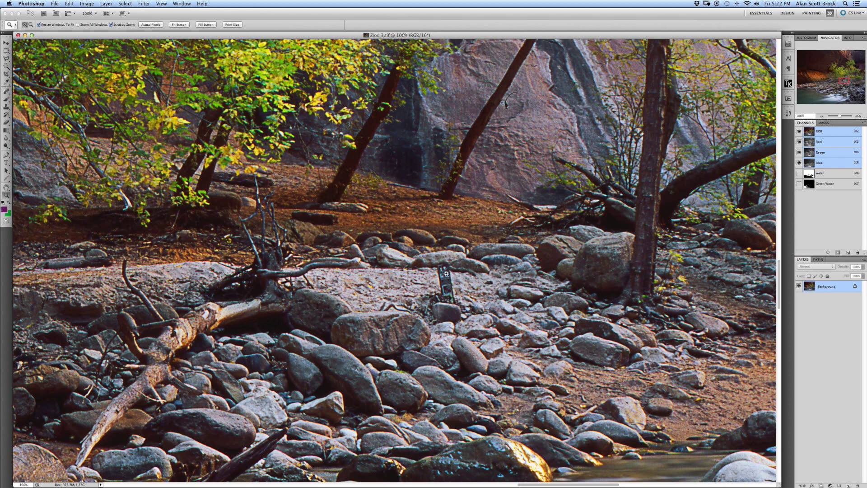
scroll(444, 270, left, 15)
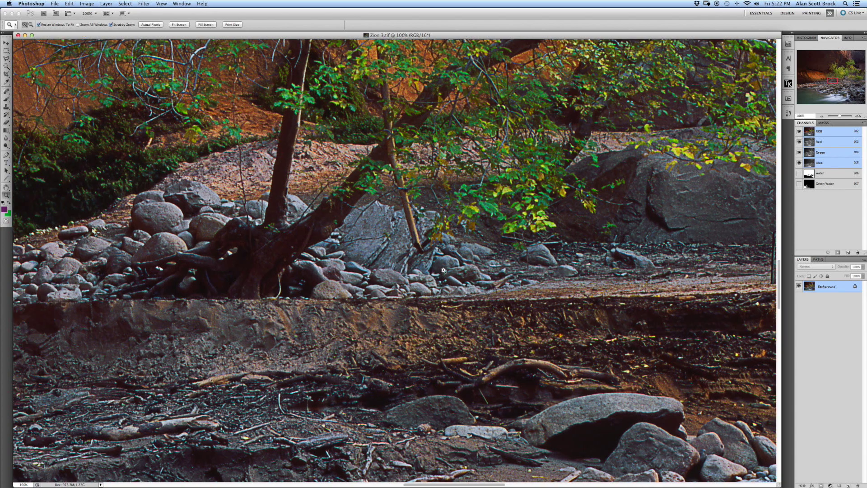
scroll(444, 269, left, 10)
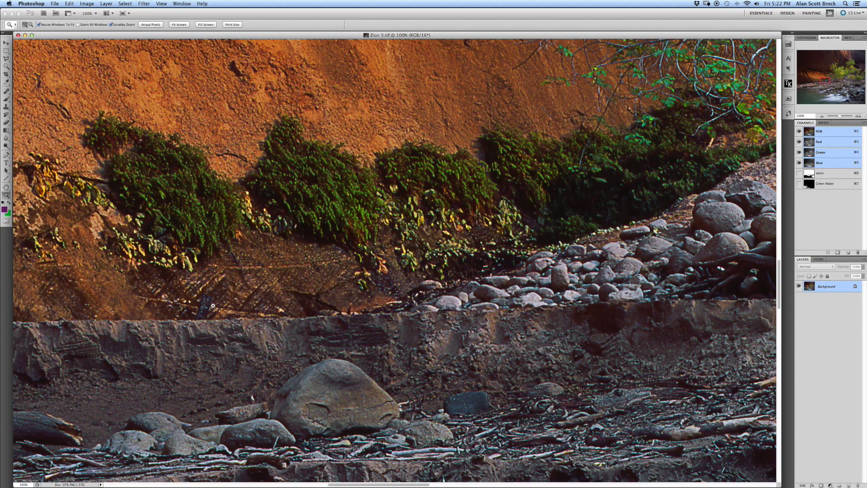
scroll(308, 290, right, 10)
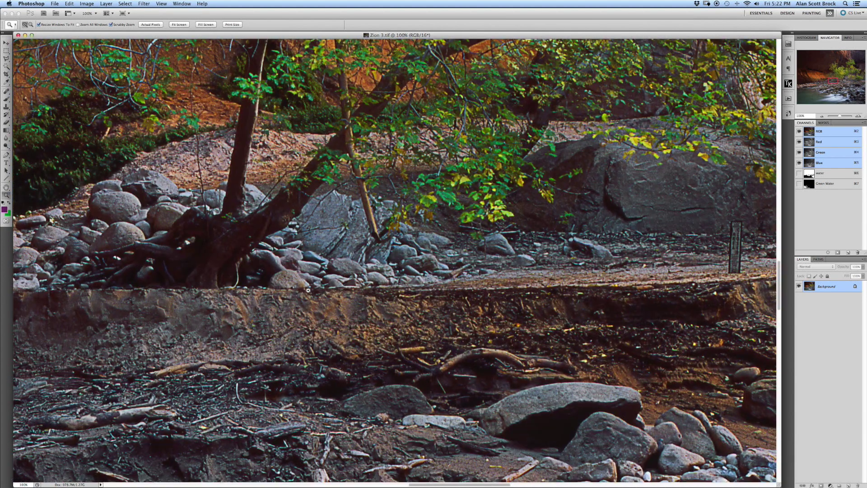
scroll(308, 289, right, 10)
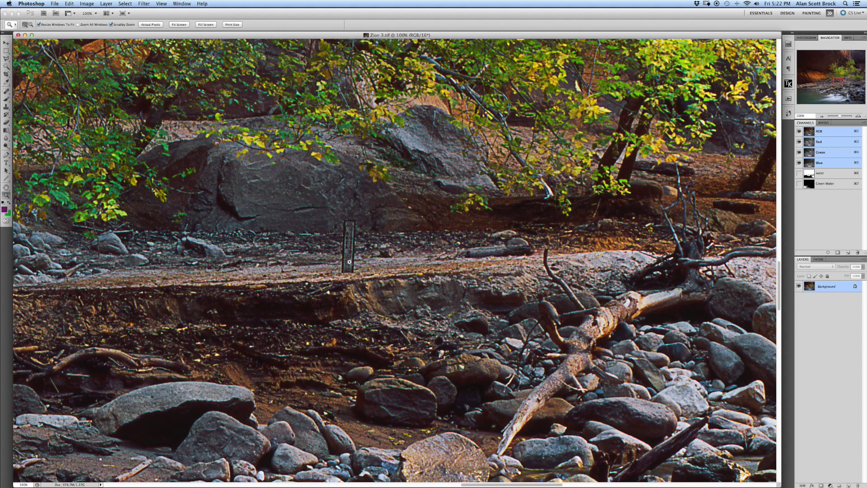
Examine the yellow-green foliage and tree trunks above the riverbank at 100% magnification
scroll(349, 262, up, 10)
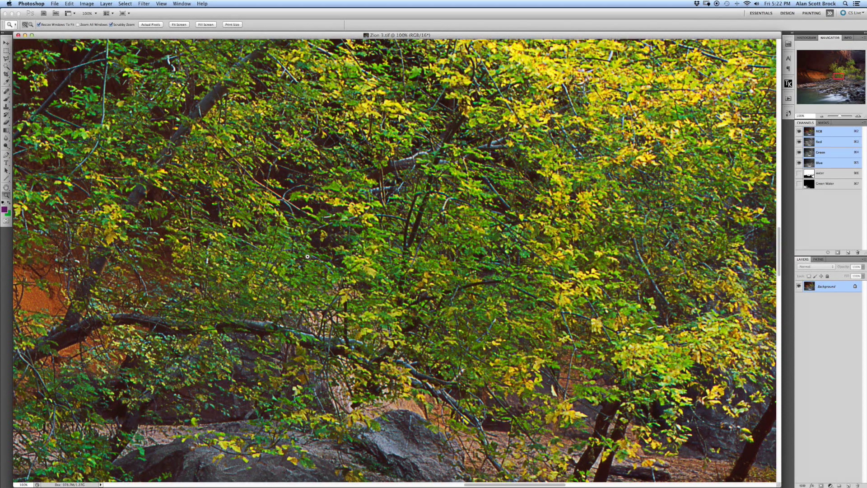
scroll(453, 248, right, 10)
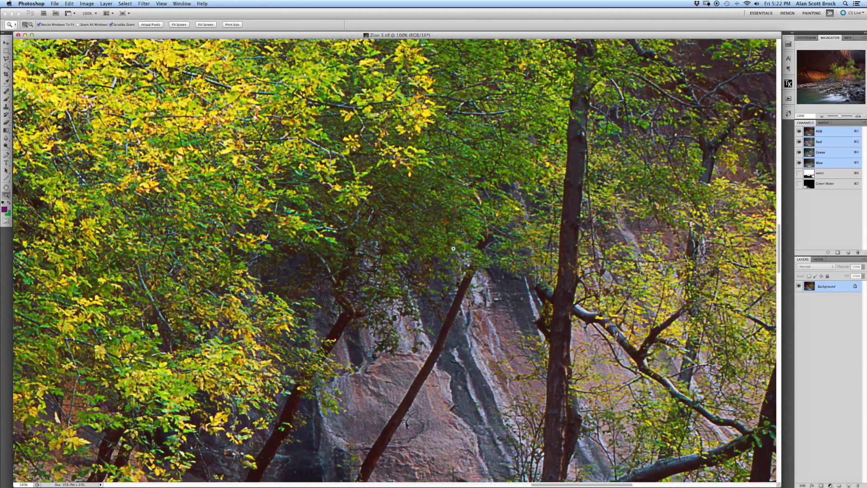
scroll(453, 248, up, 5)
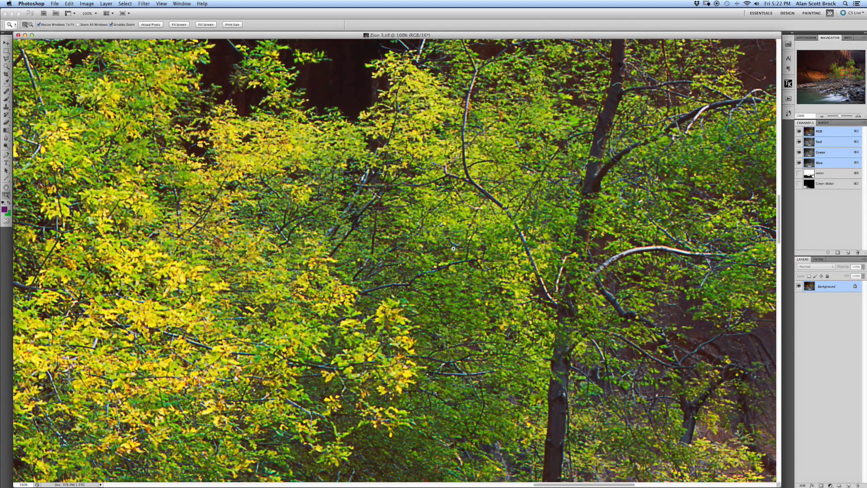
Examine the treetops against the dark cliff at 100%, and return to the whole photo at 8.33% in an enlarged window
scroll(454, 248, up, 2)
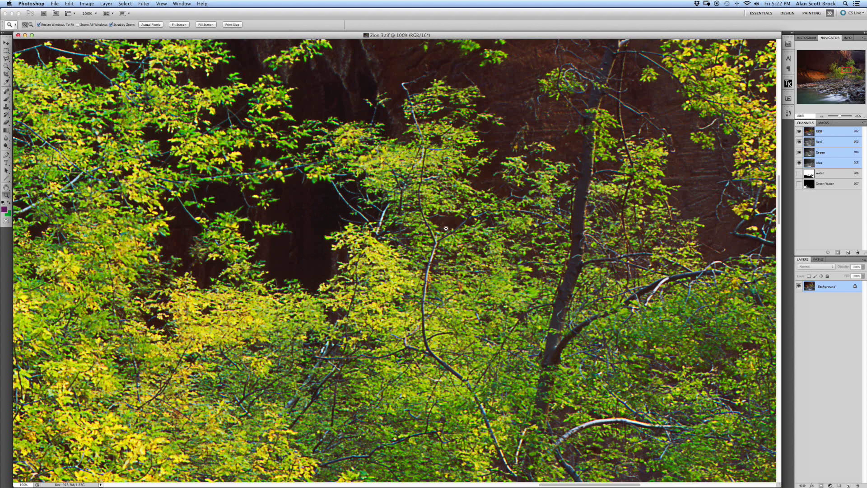
click(31, 26)
drag(365, 295, 368, 303)
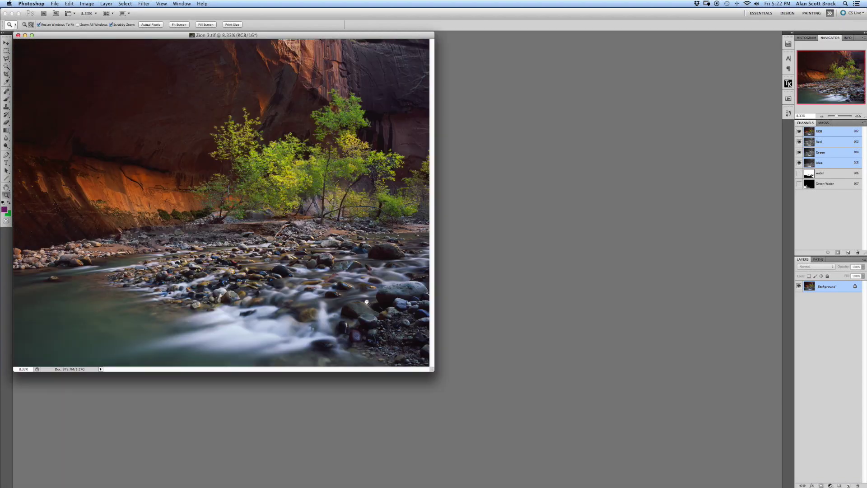
drag(435, 371, 514, 425)
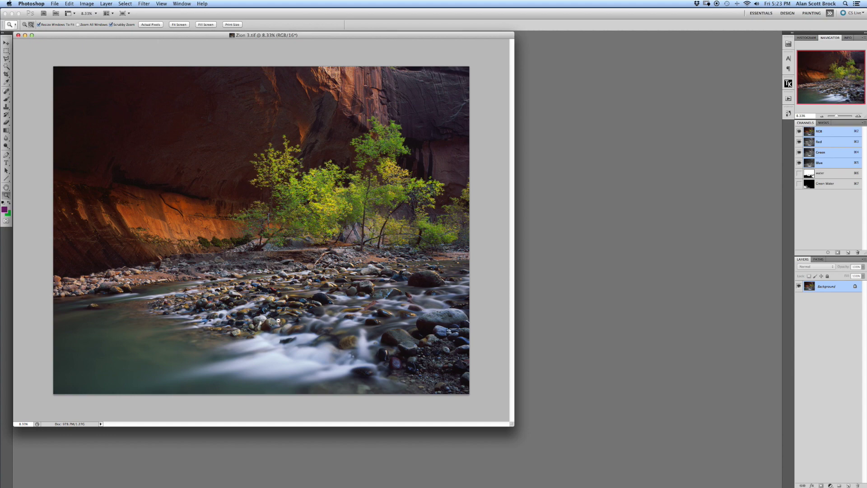
Examine the wet stones at the edge of the smooth white water, magnifying the photo up to 100%
click(24, 25)
click(264, 315)
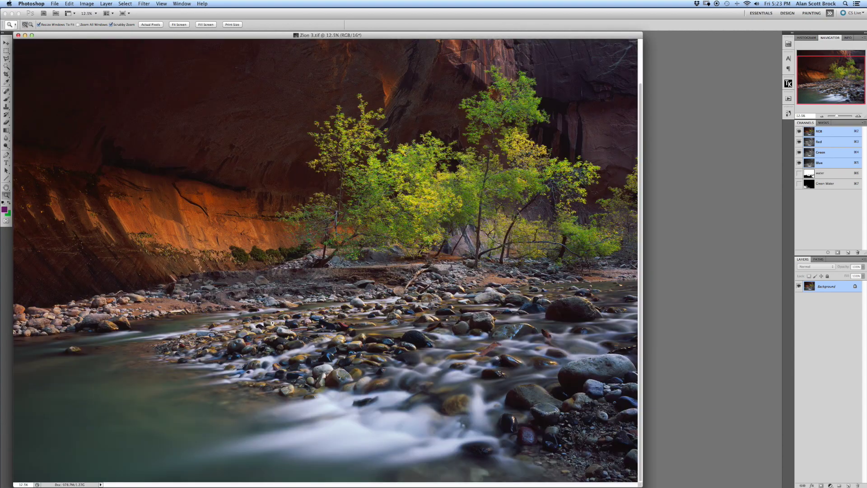
click(322, 361)
click(394, 298)
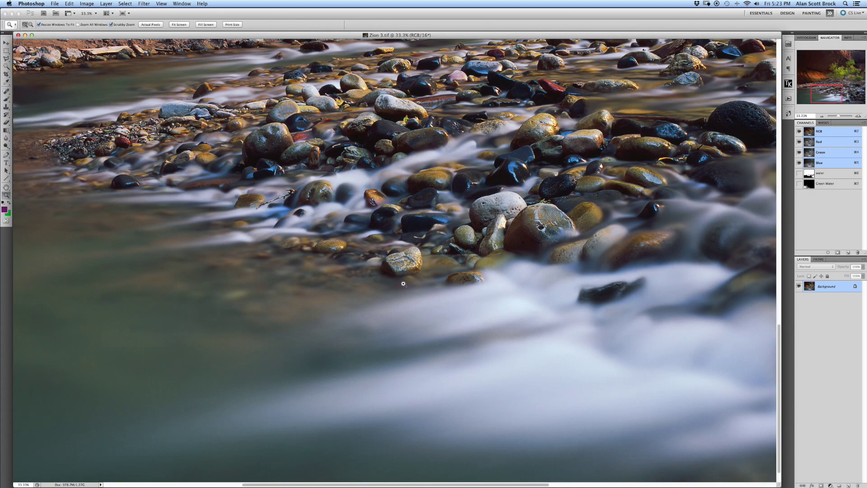
click(400, 287)
click(402, 281)
click(404, 281)
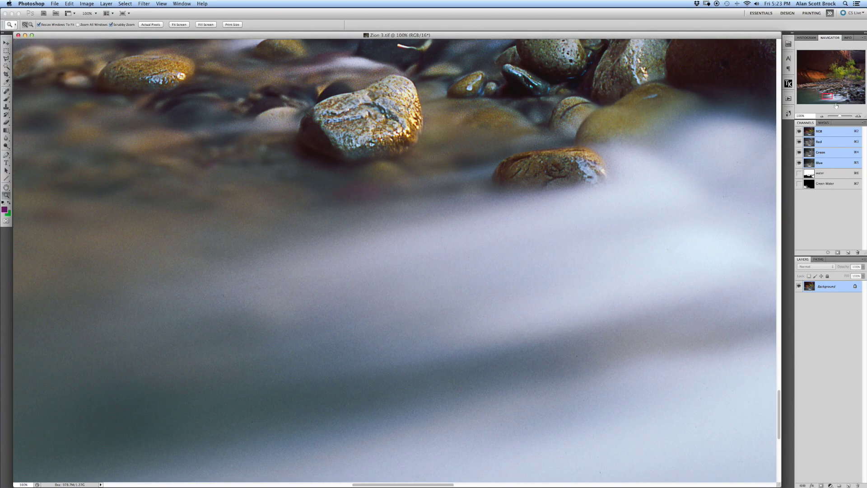
Examine the midstream stones at 100% magnification, across to the gravel bar beside the green water
click(832, 90)
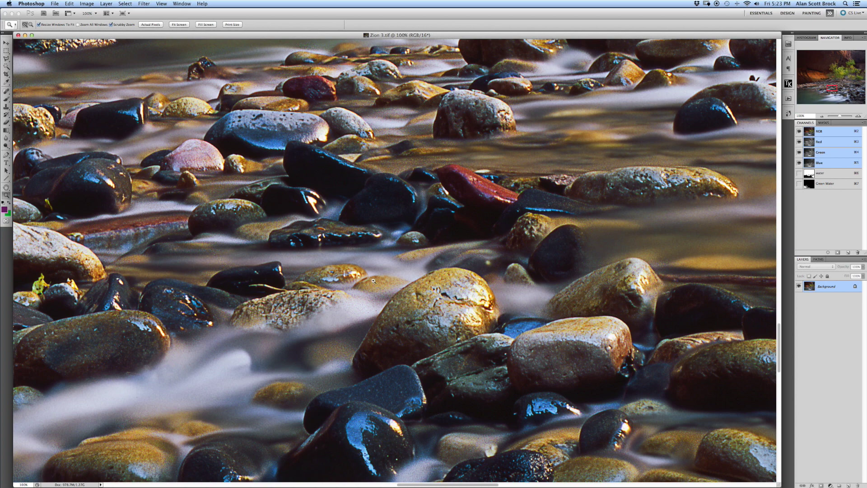
scroll(373, 281, left, 5)
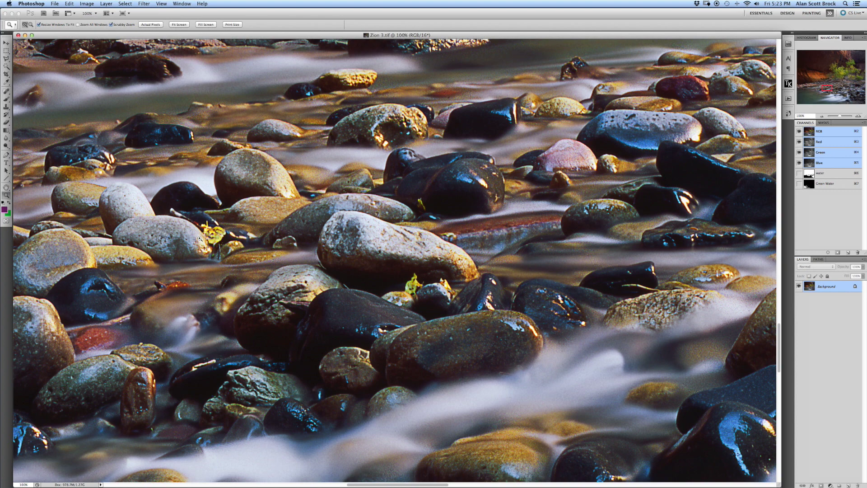
scroll(199, 238, left, 10)
scroll(200, 238, left, 10)
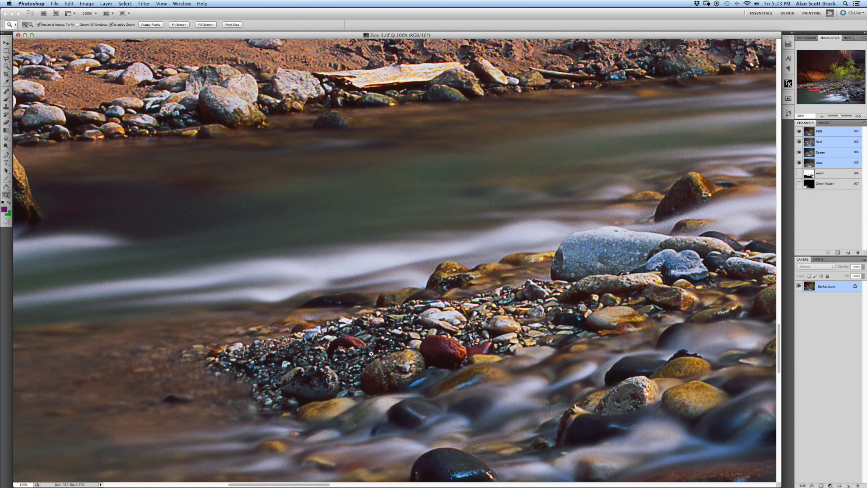
Examine the texture of the orange cliff face at 100%, down to the dark green shrubs along its base
scroll(372, 353, up, 15)
scroll(371, 354, up, 15)
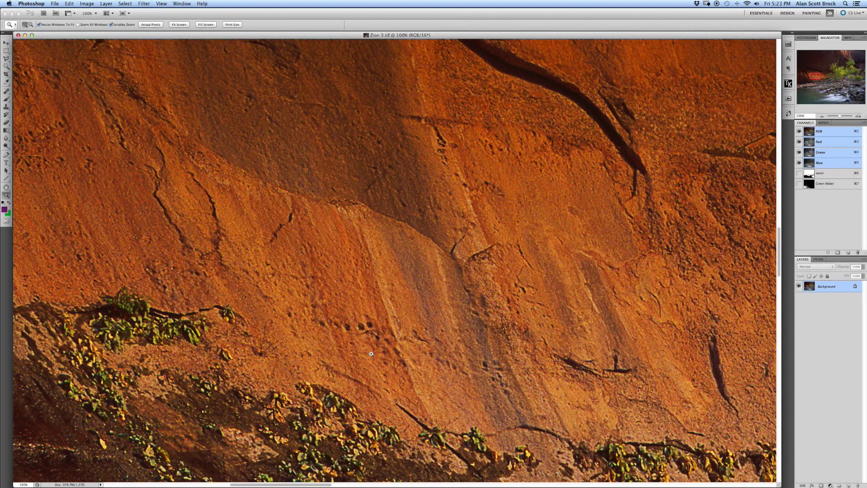
scroll(371, 353, right, 15)
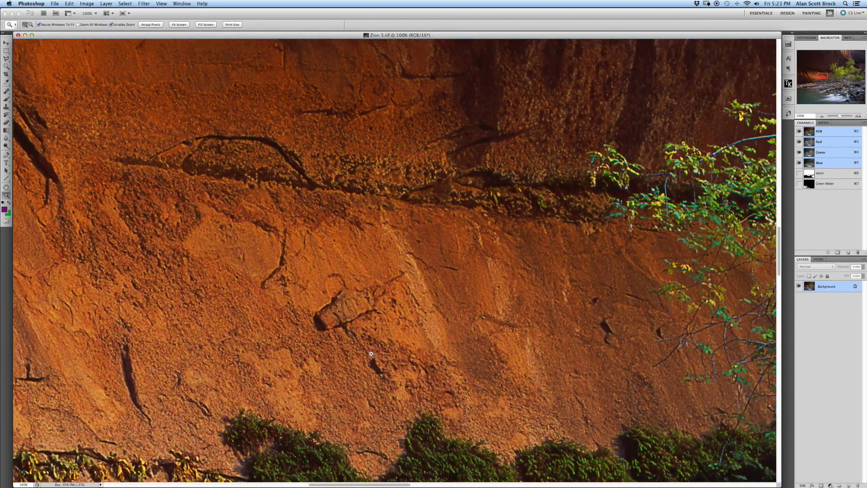
scroll(371, 353, down, 10)
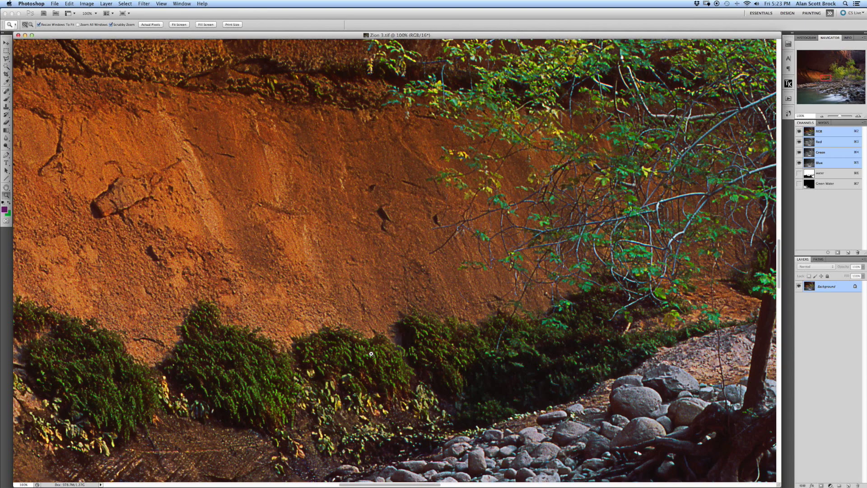
Examine the trees and rocky bank at 100%, from the shrubs below the orange cliff to the photo's right edge
scroll(371, 354, right, 15)
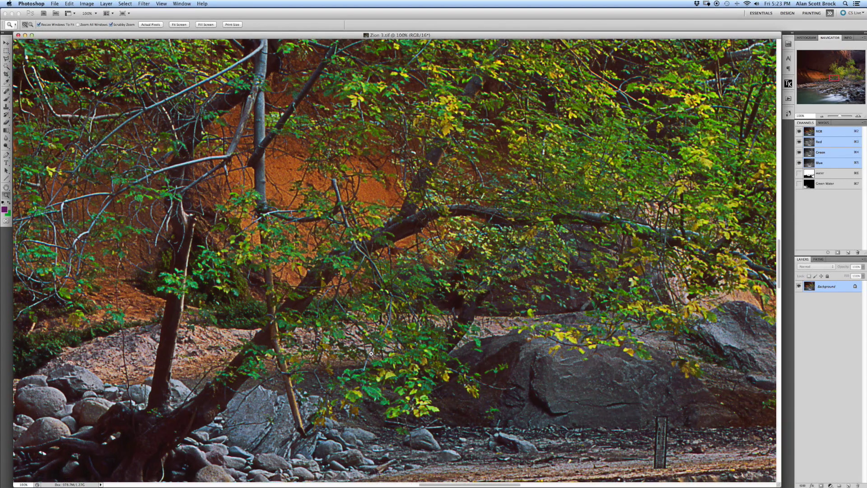
scroll(371, 353, right, 15)
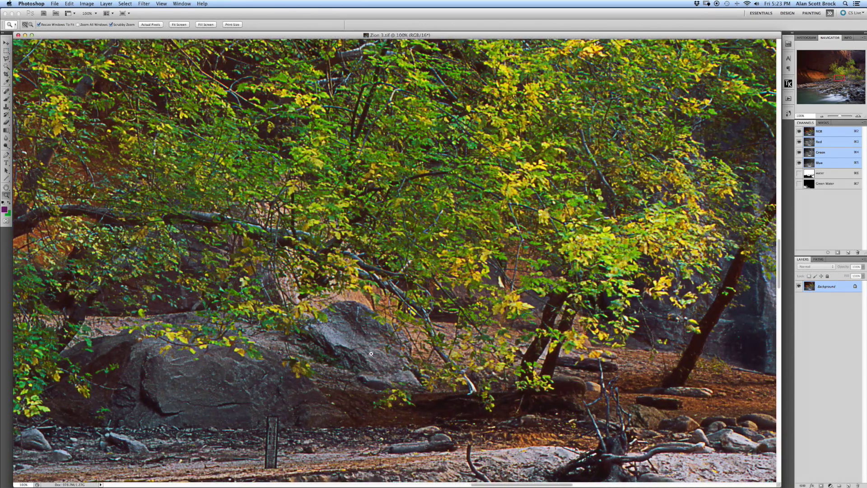
scroll(371, 354, right, 15)
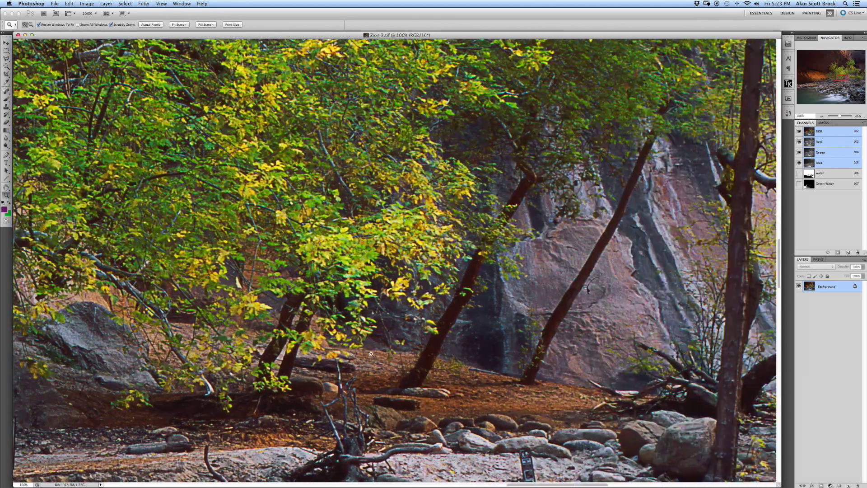
scroll(371, 354, right, 15)
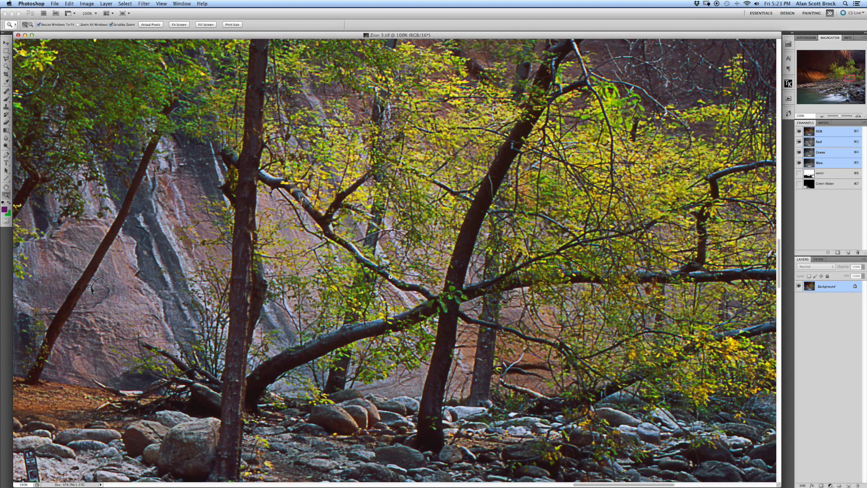
scroll(390, 277, down, 10)
scroll(390, 277, right, 15)
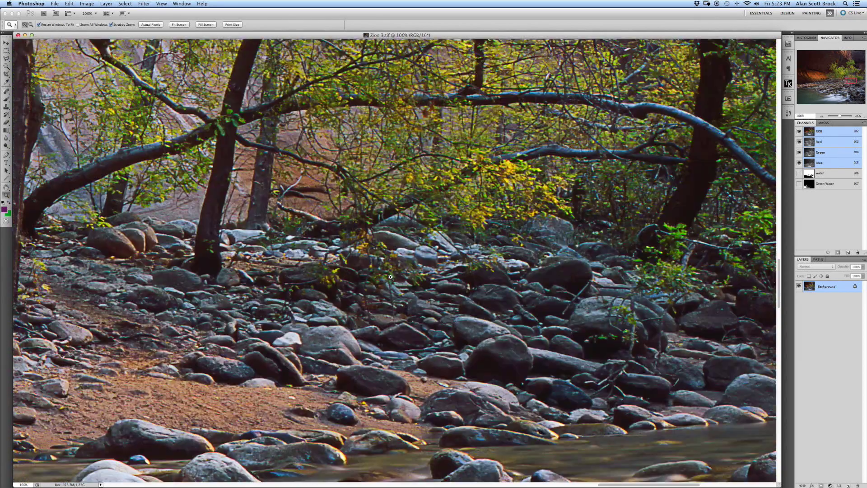
scroll(390, 277, right, 15)
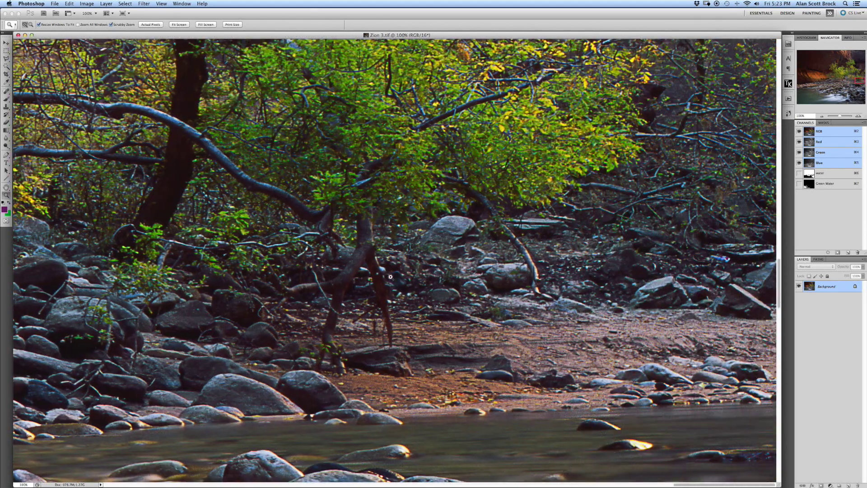
Examine the river stones at 100%, from the large dark boulder across to the driftwood log lying midstream
scroll(390, 277, down, 15)
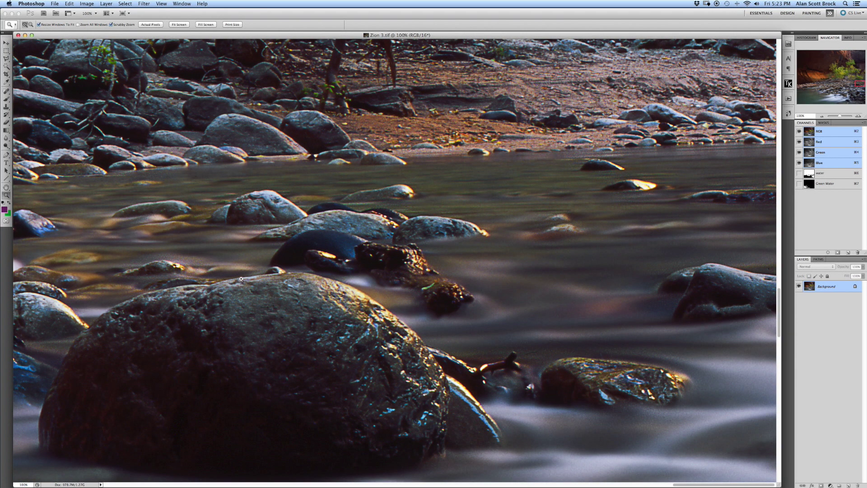
scroll(241, 279, left, 20)
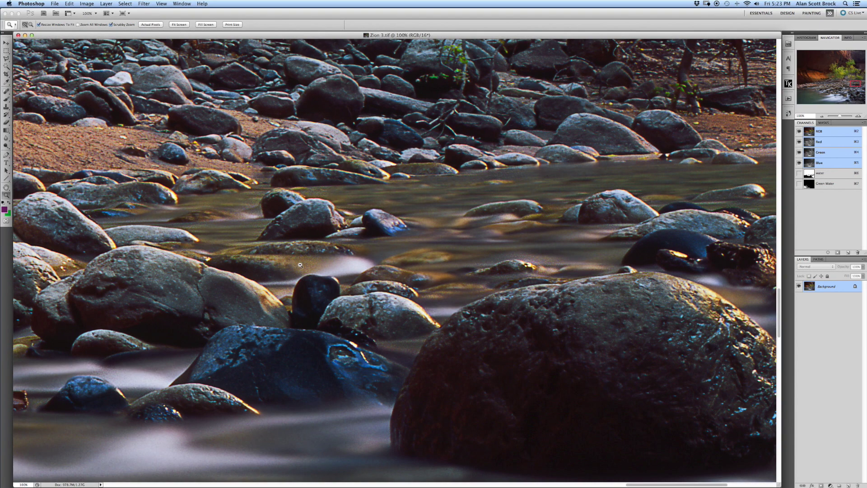
scroll(300, 264, left, 20)
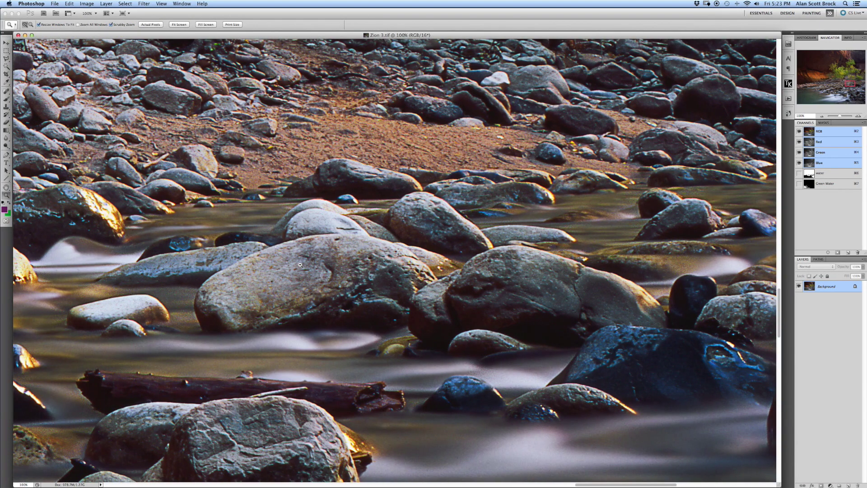
scroll(300, 265, left, 16)
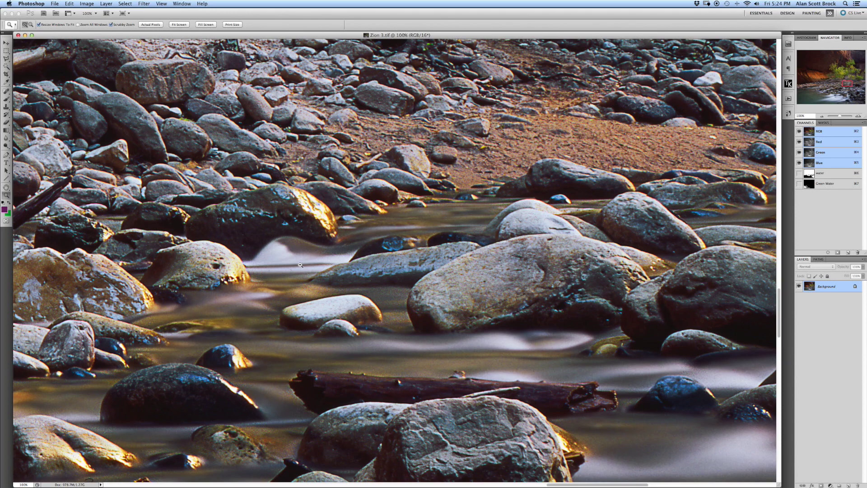
scroll(300, 264, down, 9)
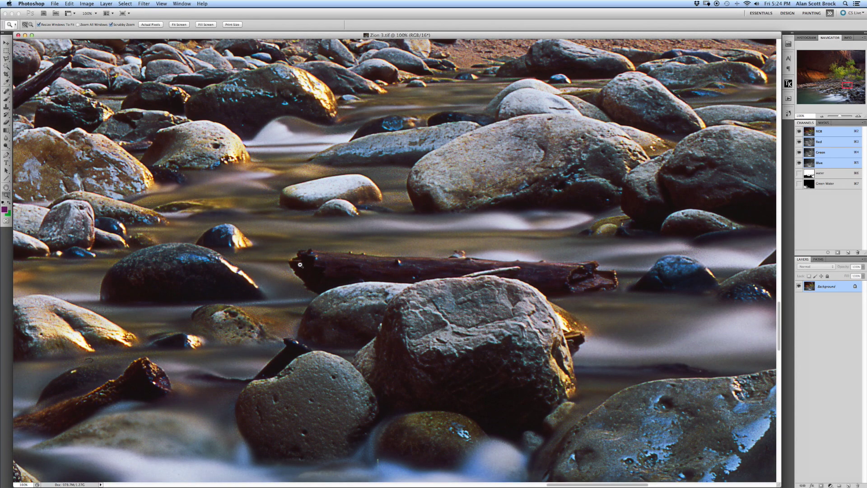
Return to the whole photo at 8.33% magnification and enlarge its window to leave a grey margin around the image
click(31, 26)
click(30, 25)
drag(236, 215, 241, 227)
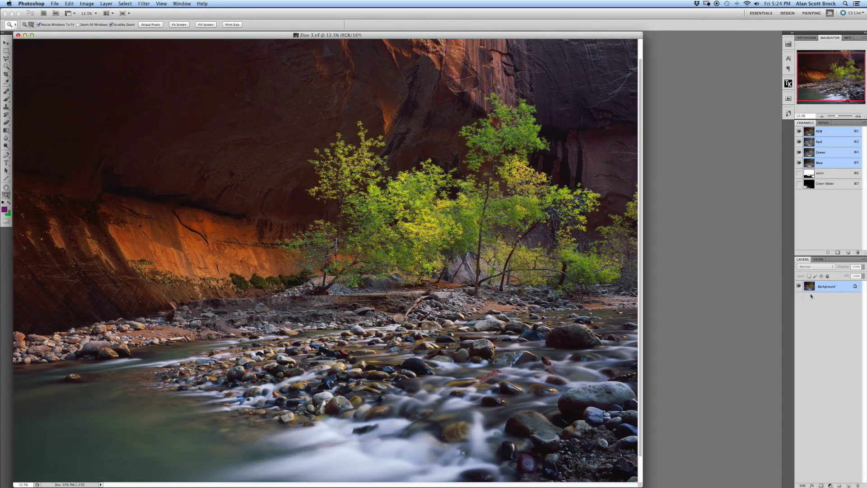
click(358, 273)
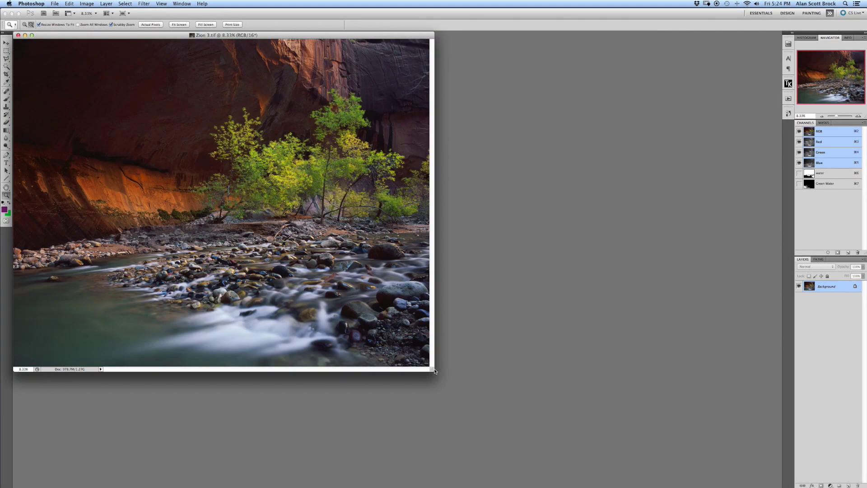
drag(435, 371, 534, 427)
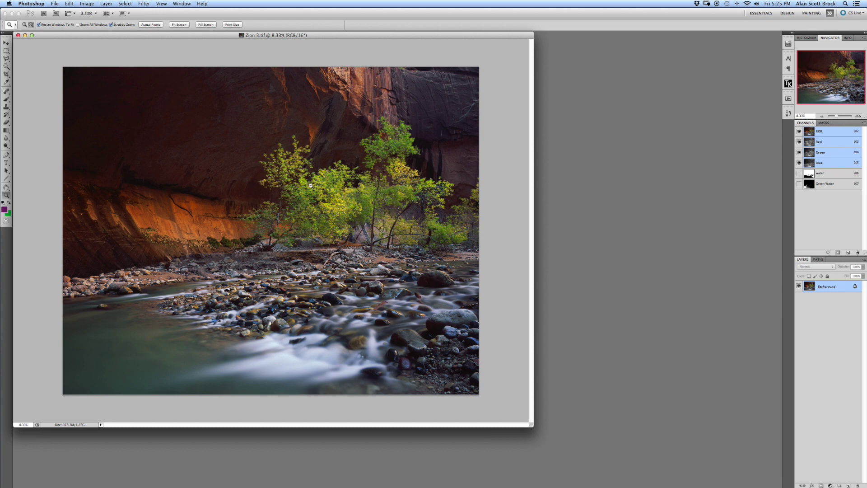
Examine the streaked orange rock face above the trees, magnifying the photo in stages up to 100%
click(24, 26)
click(389, 85)
click(463, 68)
click(542, 72)
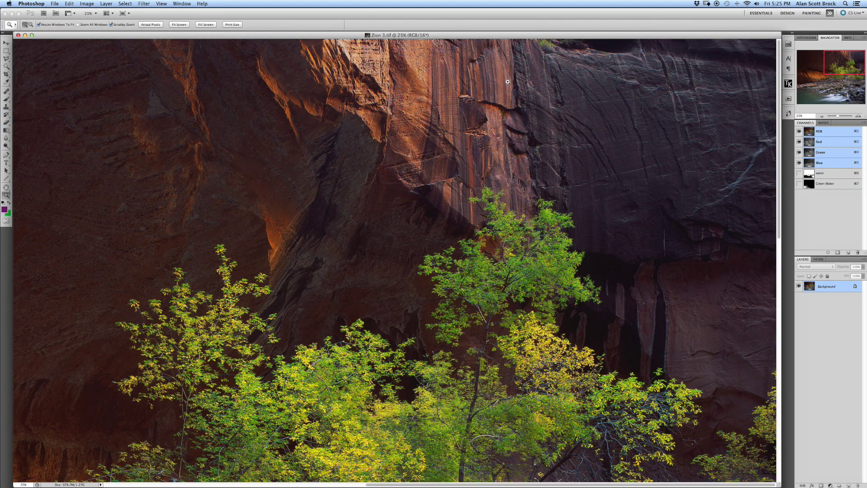
click(498, 83)
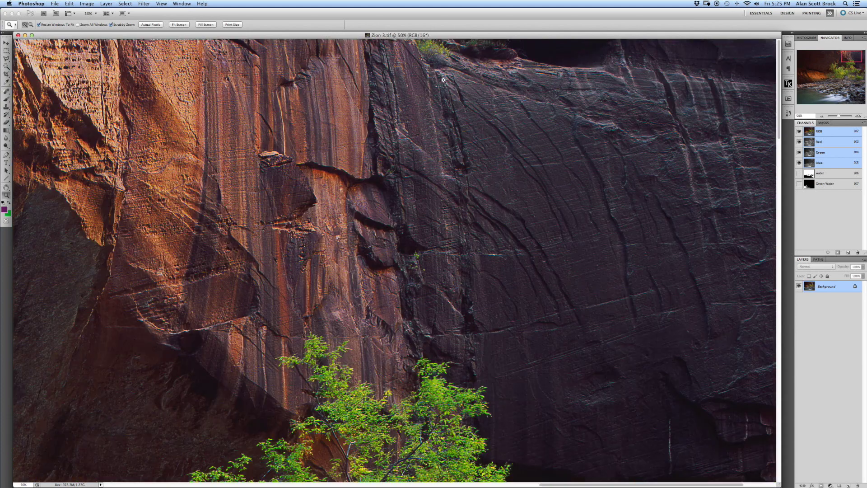
click(362, 86)
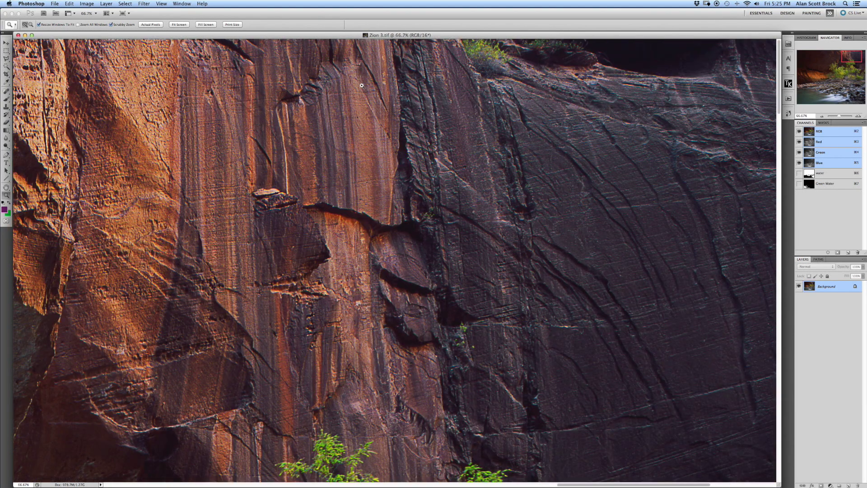
click(350, 87)
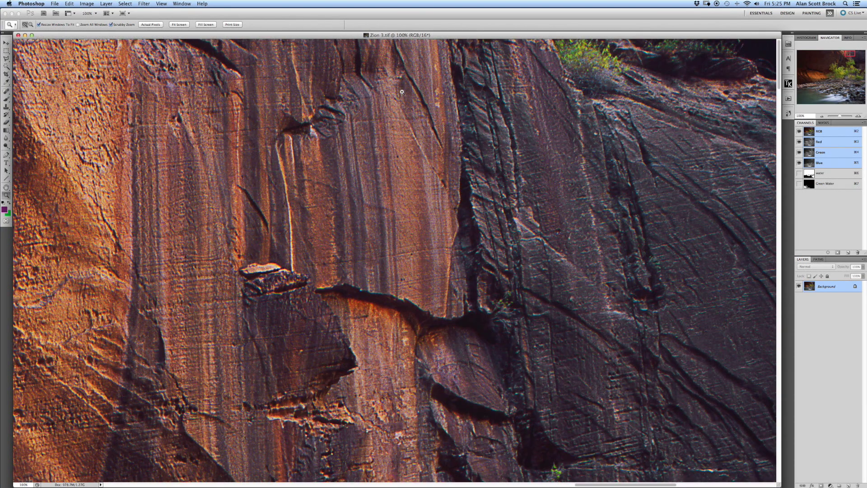
Examine the dark cliff at 100% to the photo's right edge, and continue down past the trees to the large river boulder
scroll(402, 91, right, 10)
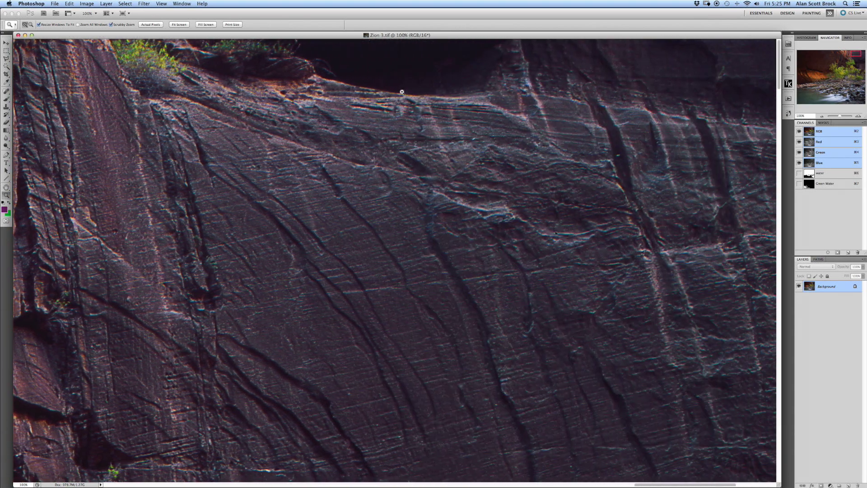
scroll(402, 92, right, 7)
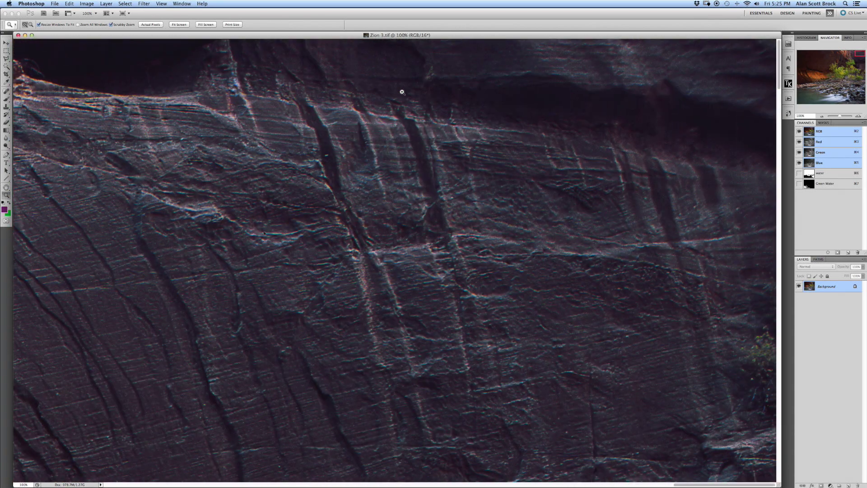
scroll(402, 92, down, 20)
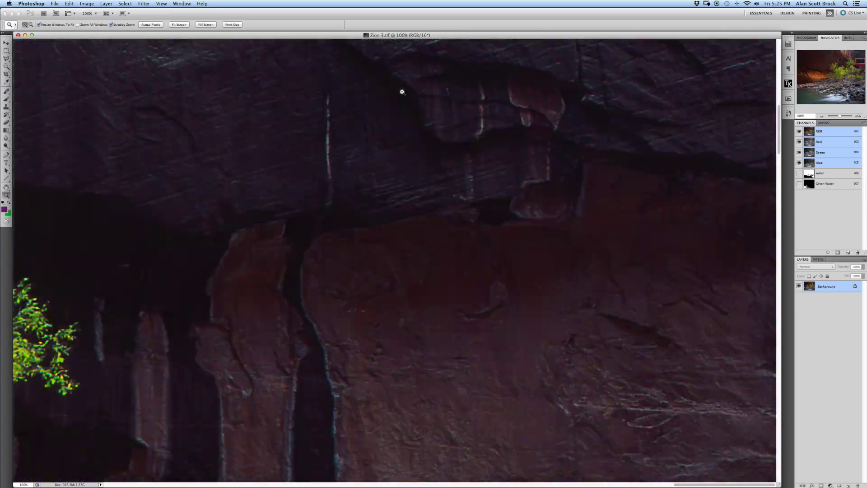
scroll(402, 92, down, 20)
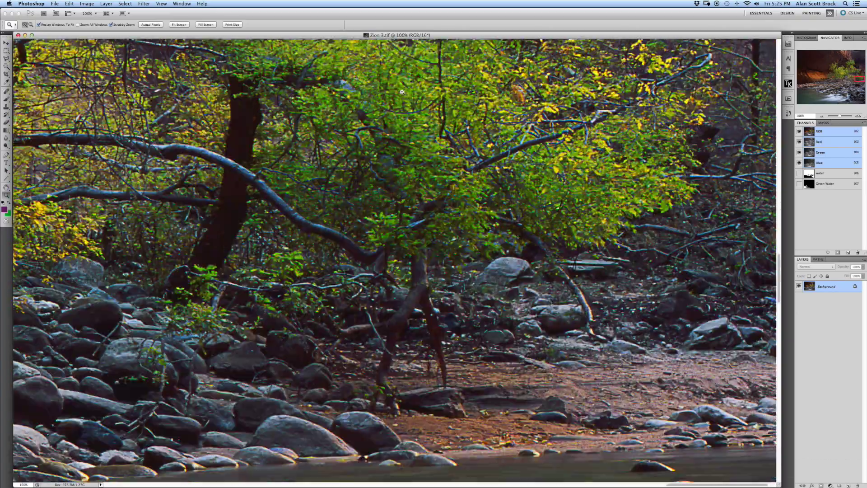
scroll(401, 92, down, 12)
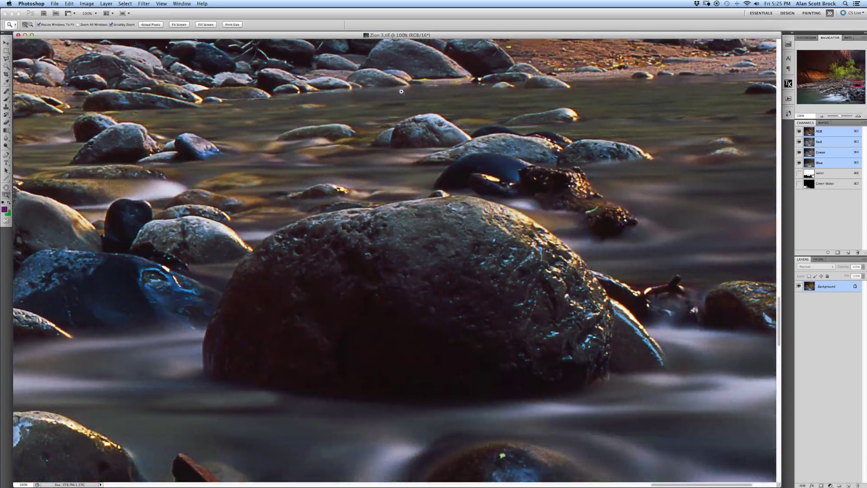
Zoom back out to the whole of Zion 3.tif, and switch to Zion 1.tif, enlarging its window to leave a grey margin
click(31, 25)
drag(229, 255, 233, 265)
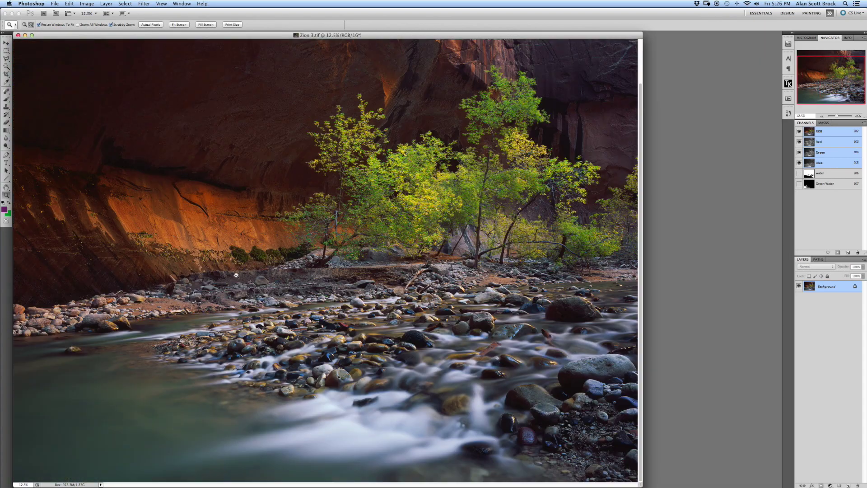
click(235, 269)
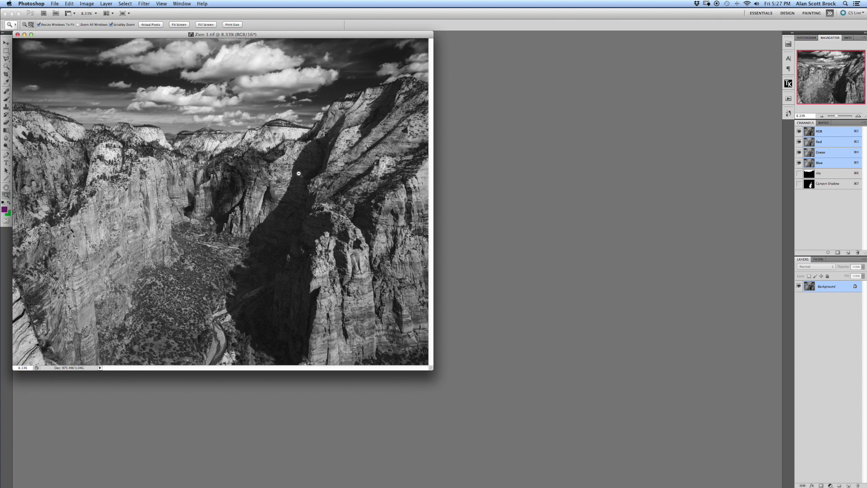
drag(431, 370, 525, 429)
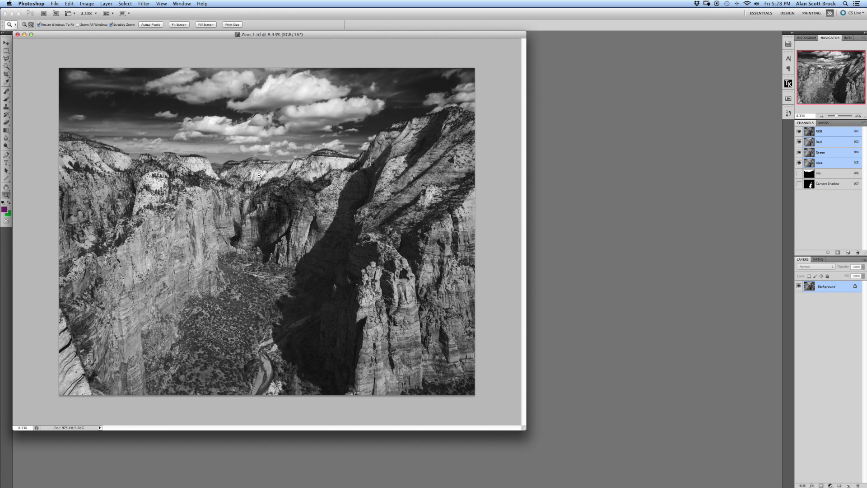
Magnify the photo in stages up to 100% on the distant canyon floor at the foot of the cliffs
click(25, 25)
click(255, 208)
click(312, 273)
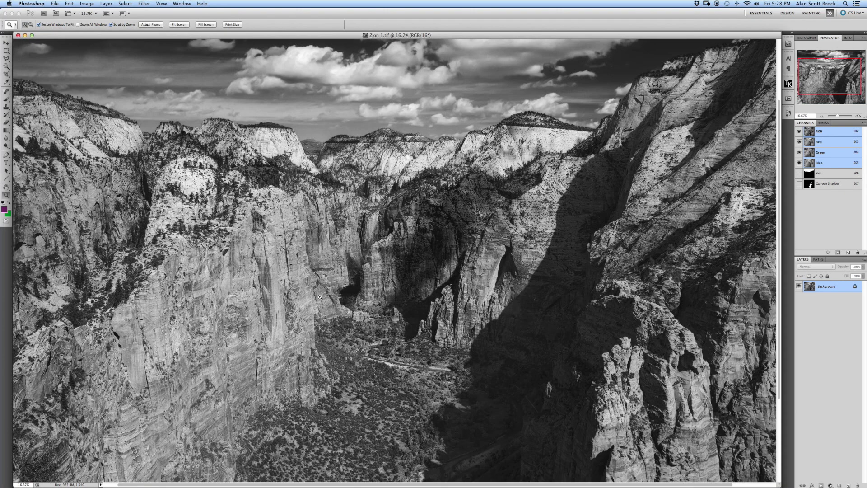
click(370, 288)
click(402, 293)
click(401, 273)
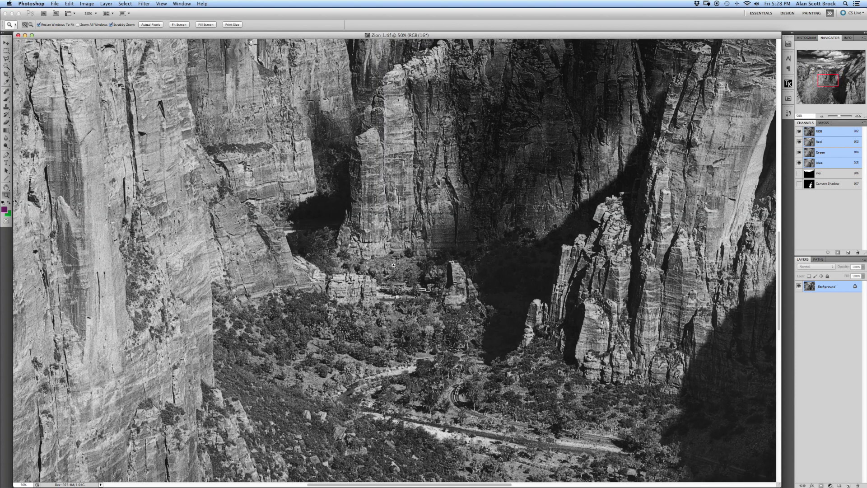
click(396, 267)
click(395, 266)
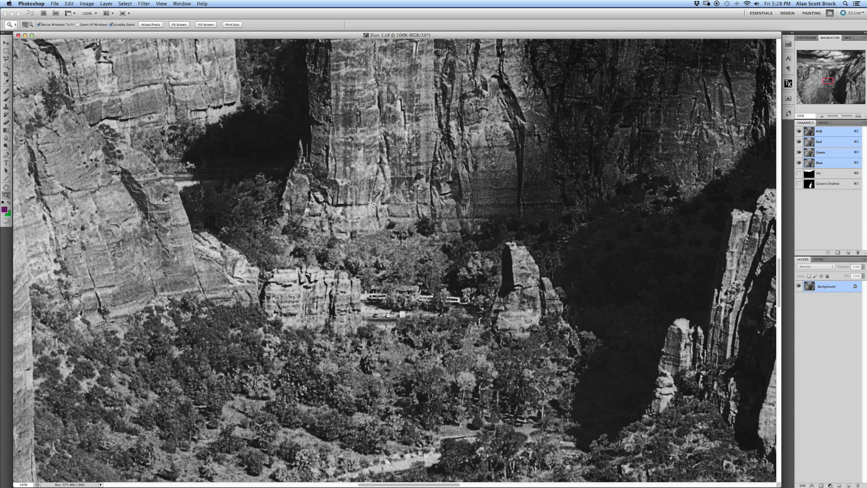
Examine the canyon floor at 100%, covering the rock pinnacles, the shadowed cliff base, the winding road and the white vehicles among the trees
scroll(374, 204, right, 10)
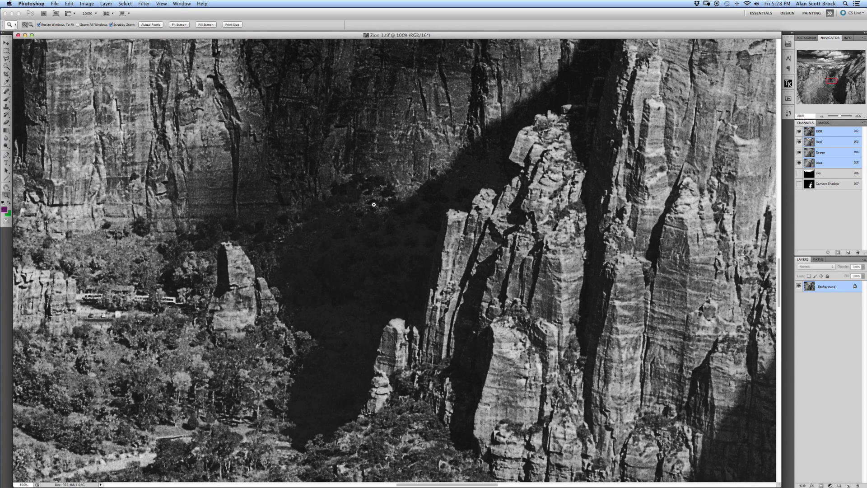
scroll(374, 205, left, 6)
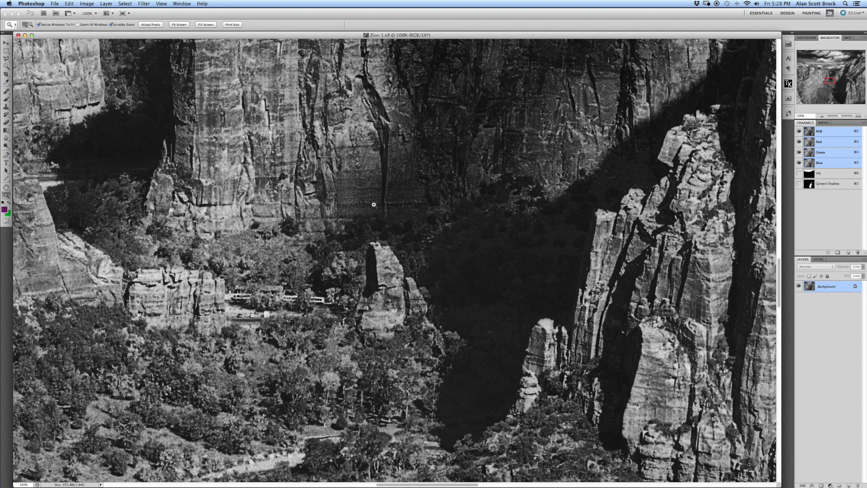
scroll(374, 204, down, 10)
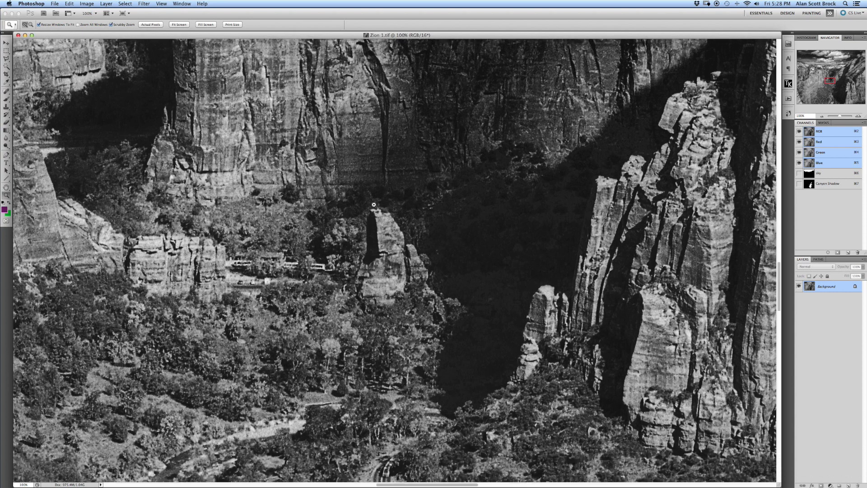
scroll(373, 204, right, 6)
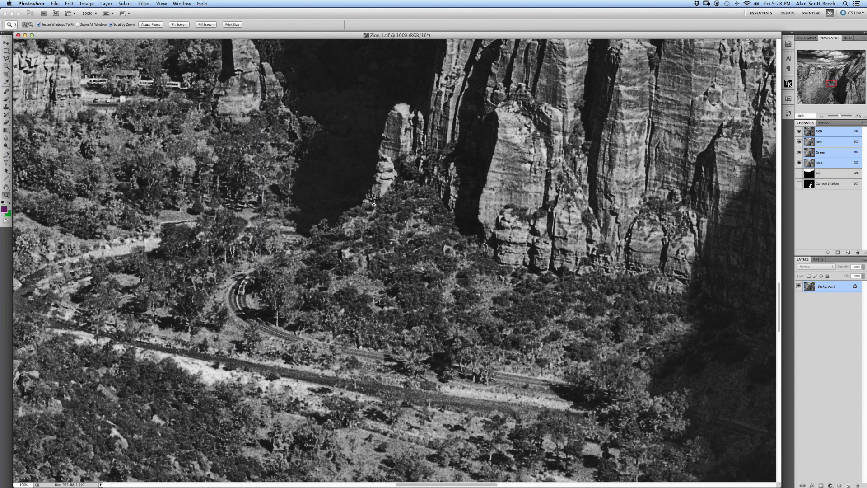
scroll(374, 204, up, 8)
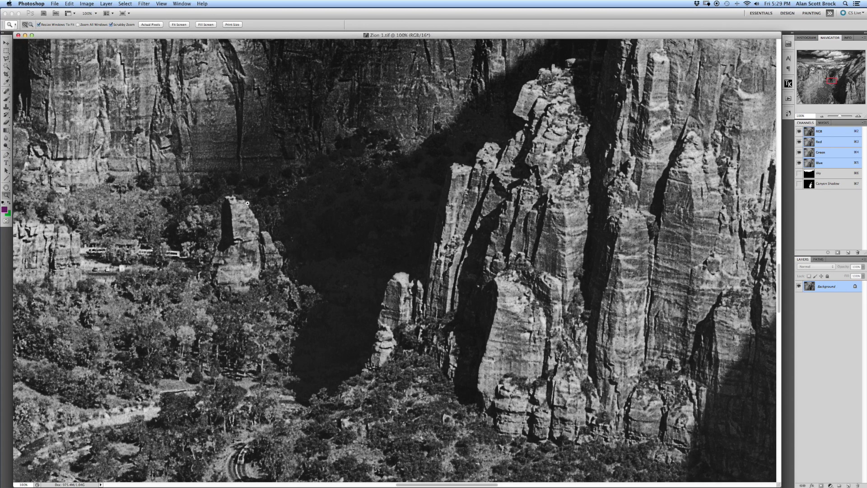
scroll(247, 203, left, 10)
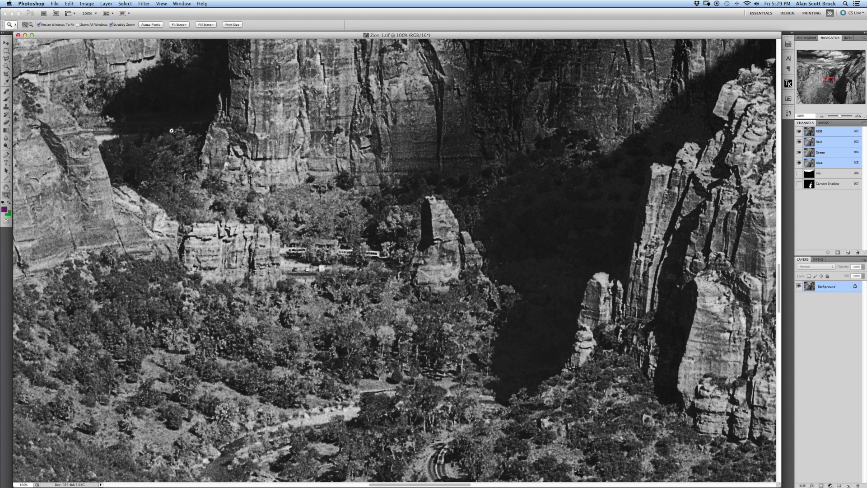
scroll(203, 86, up, 5)
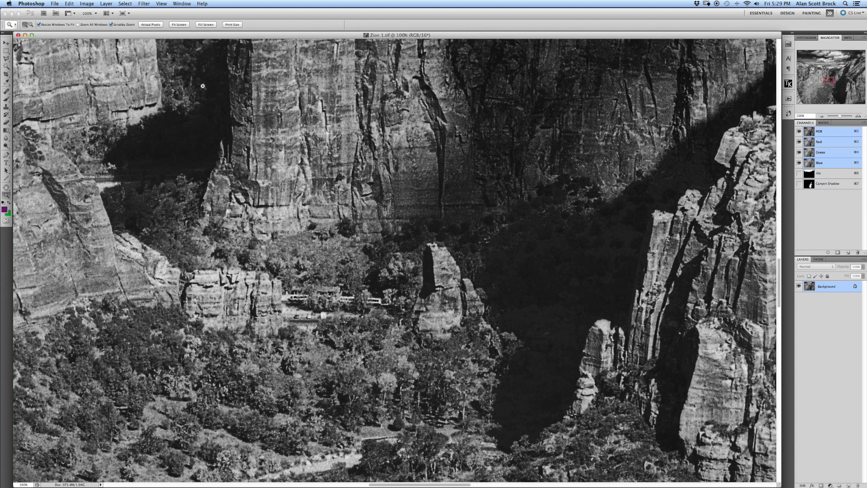
scroll(203, 86, down, 8)
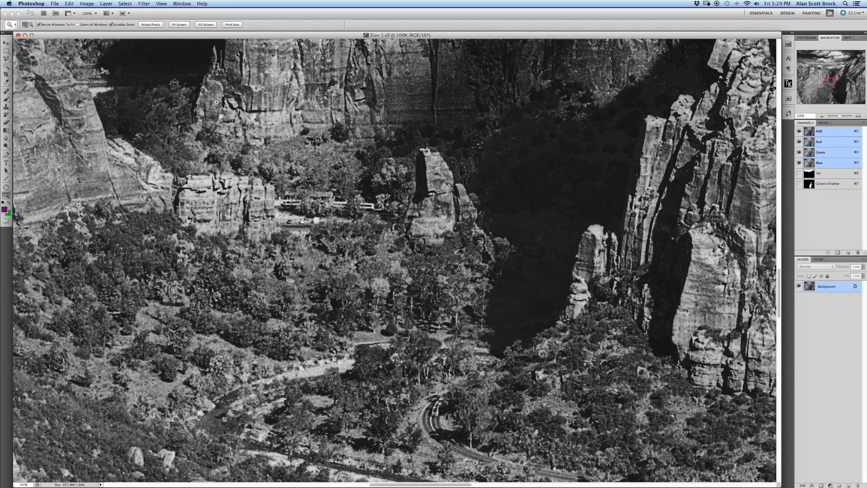
Inspect the white vehicles among the trees at 200%, and return to 100% to examine the curved road below them
click(315, 204)
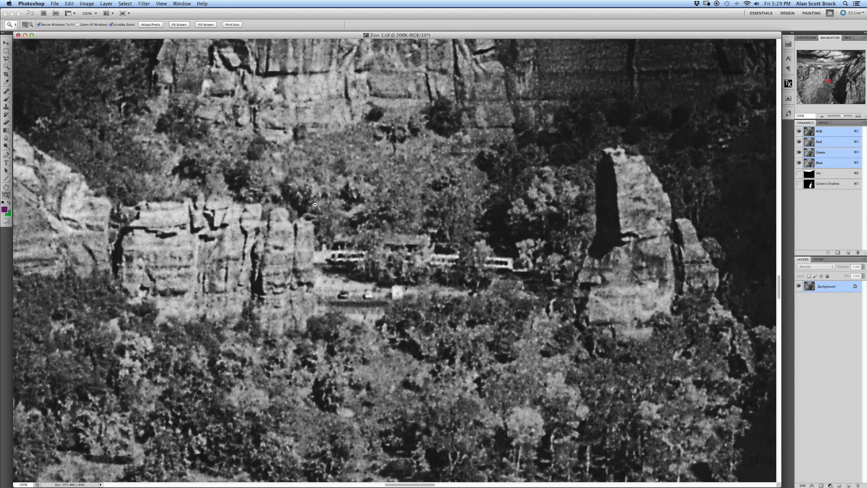
click(31, 24)
click(386, 247)
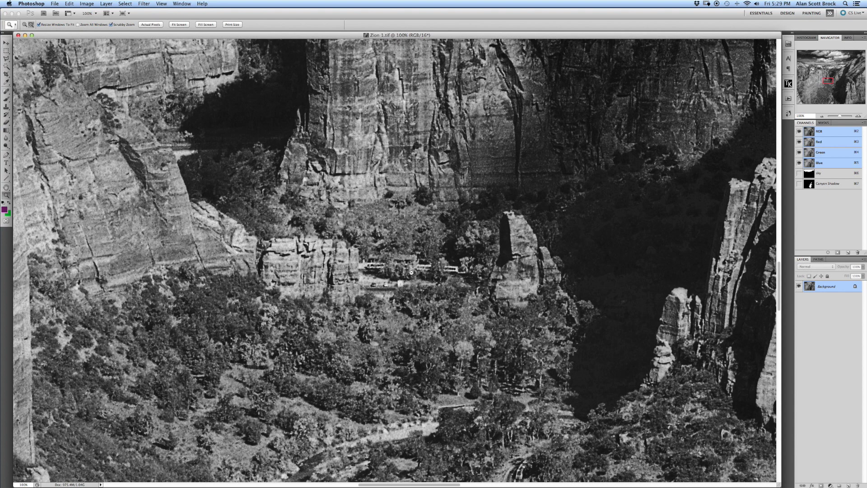
scroll(412, 273, right, 3)
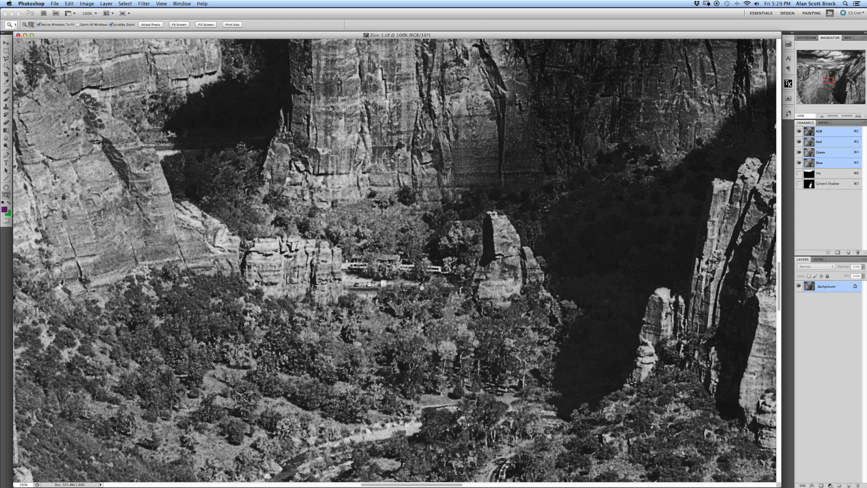
scroll(418, 286, down, 5)
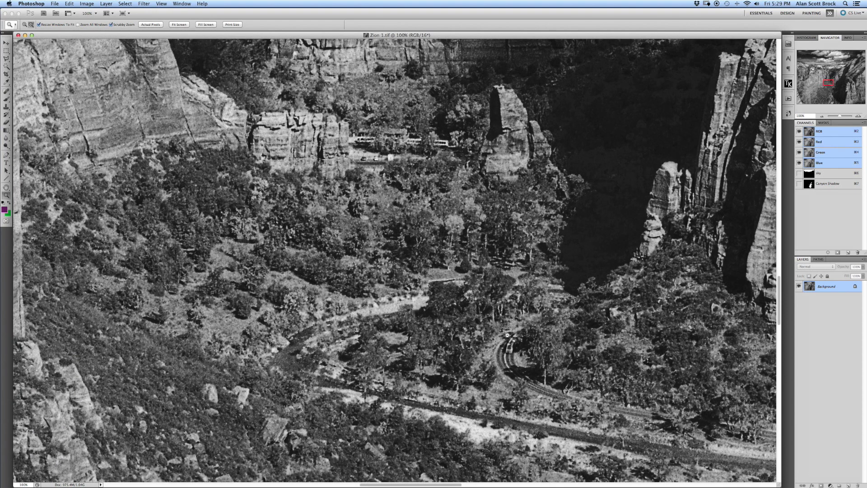
scroll(507, 335, right, 2)
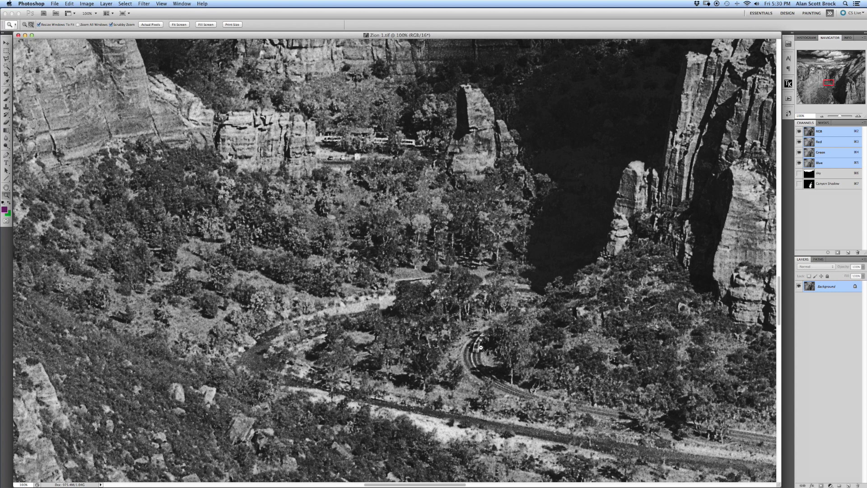
scroll(481, 348, up, 3)
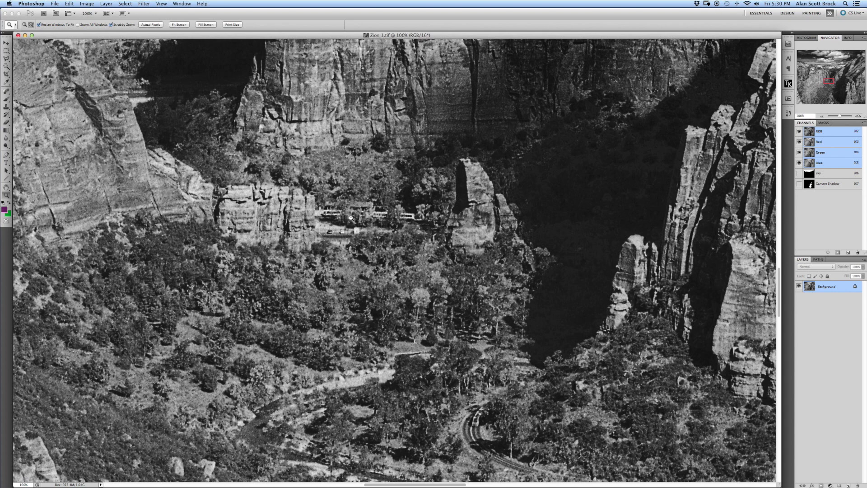
Examine the wooded ledge near the photo's left edge, including the small white structures, the hikers and the adjoining cliff face
click(800, 82)
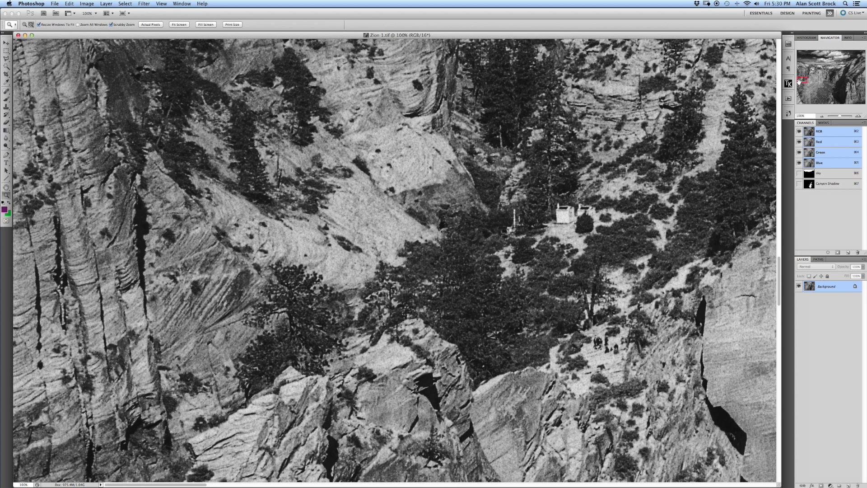
scroll(558, 329, down, 10)
scroll(557, 329, down, 5)
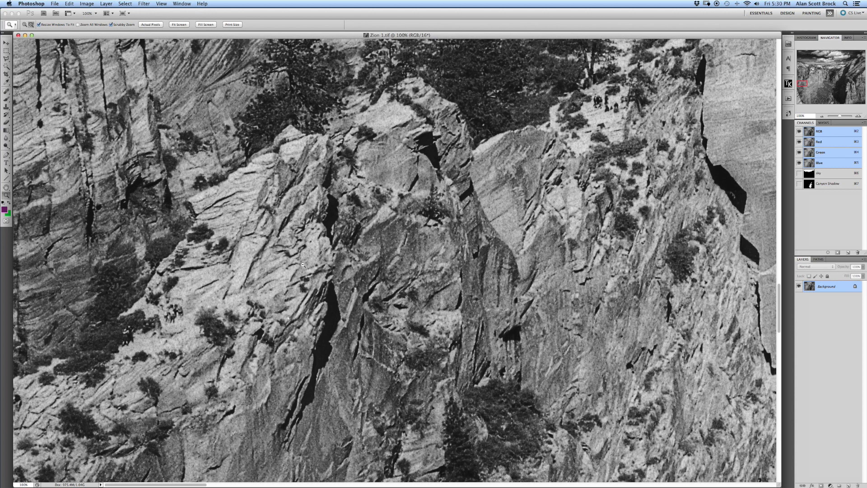
scroll(364, 193, up, 10)
scroll(365, 194, right, 10)
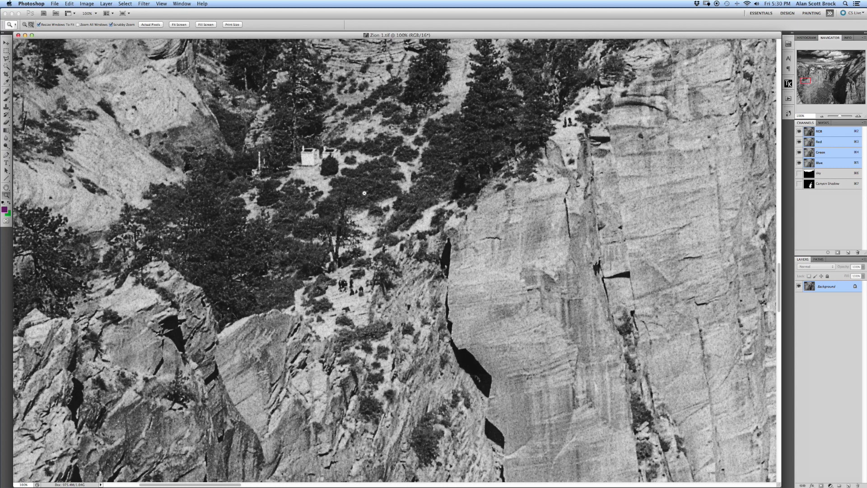
scroll(364, 193, down, 1)
middle_click(302, 92)
click(199, 179)
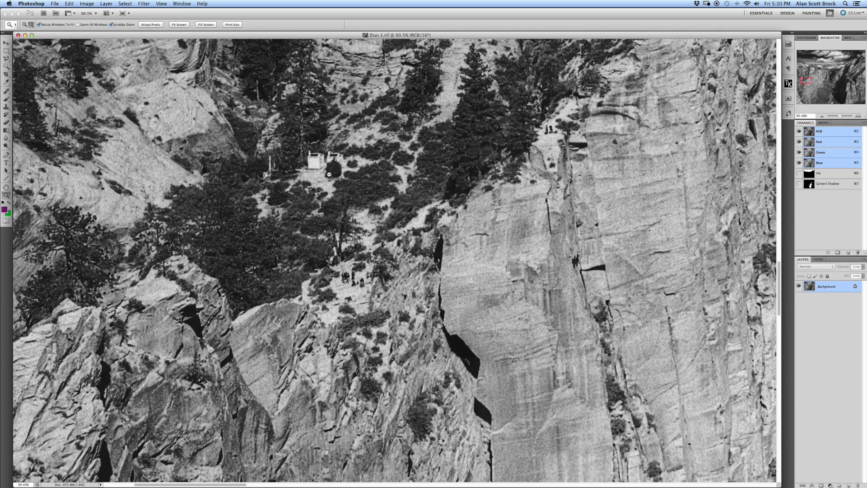
Return to the whole photo at 8.33% magnification and enlarge its window to leave a grey margin around the image
alt+click(344, 187)
alt+click(347, 193)
alt+click(349, 199)
alt+click(350, 202)
alt+click(351, 206)
alt+click(350, 209)
alt+click(350, 210)
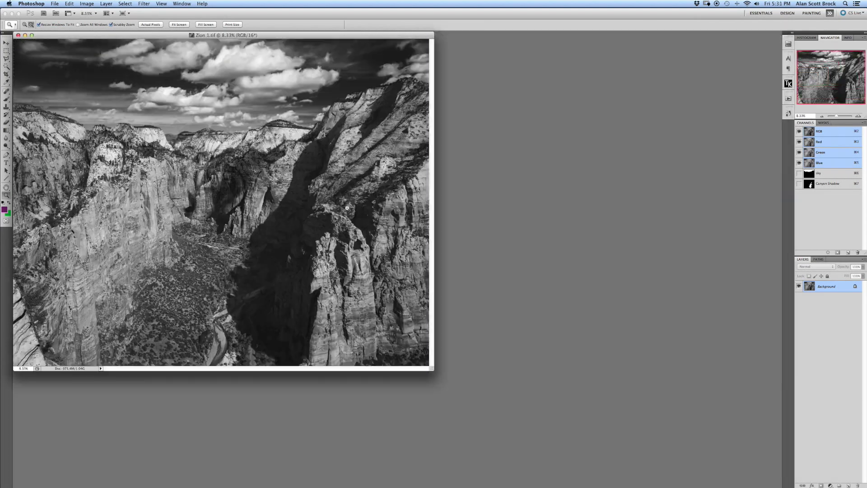
drag(435, 366, 484, 405)
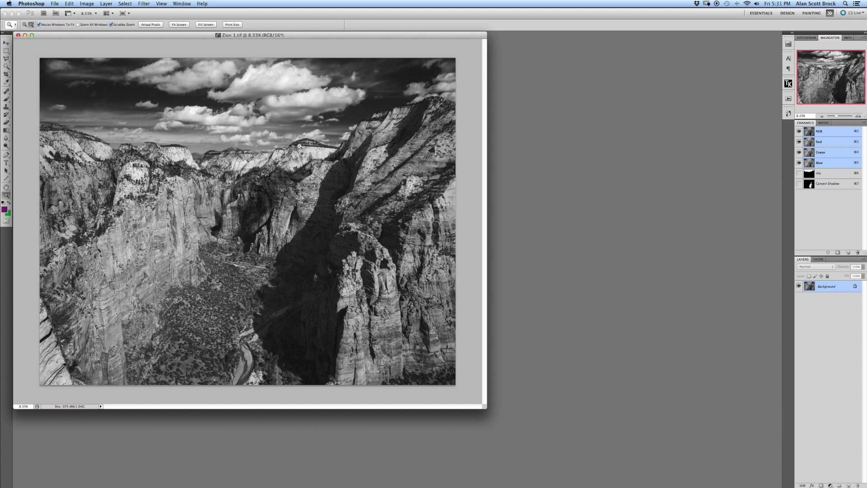
Magnify the sunlit diagonal rock slopes in the photo's upper right in stages up to 100%
click(27, 25)
click(363, 197)
click(472, 242)
click(554, 257)
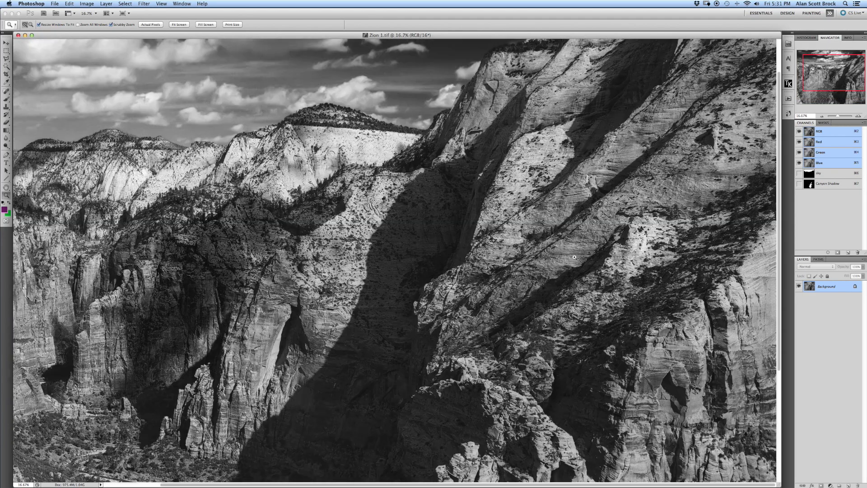
click(534, 237)
click(516, 242)
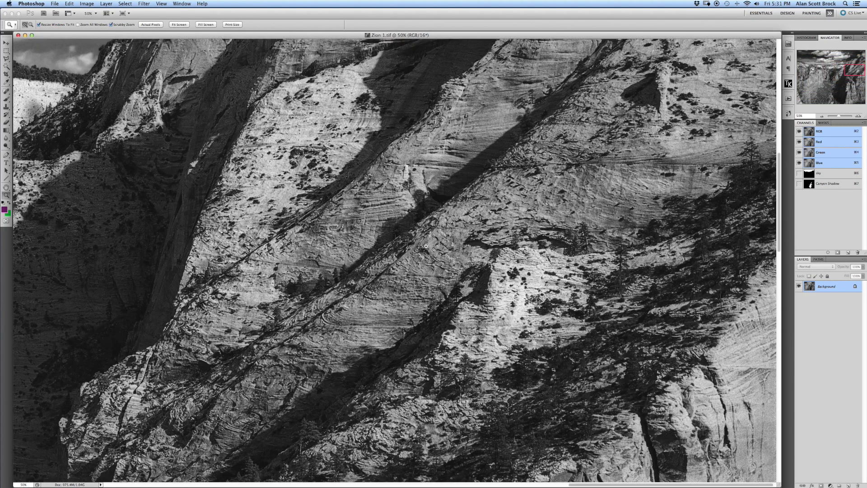
click(400, 256)
click(378, 258)
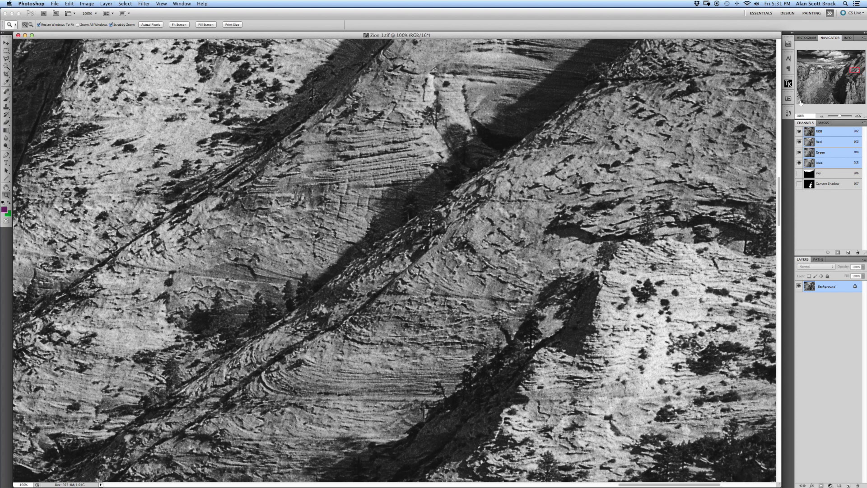
Inspect the foreground rocks in the photo's lower-left corner and the river bend at 100%, and reduce the view to 33.3%
drag(800, 100, 801, 101)
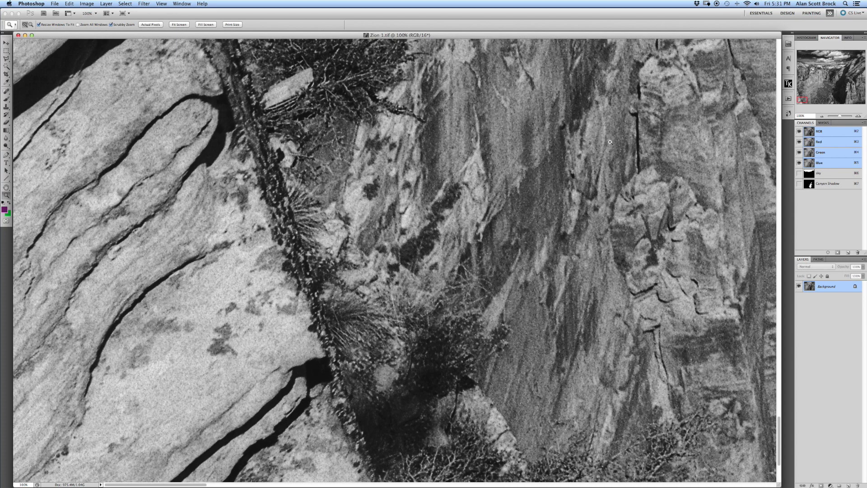
click(830, 97)
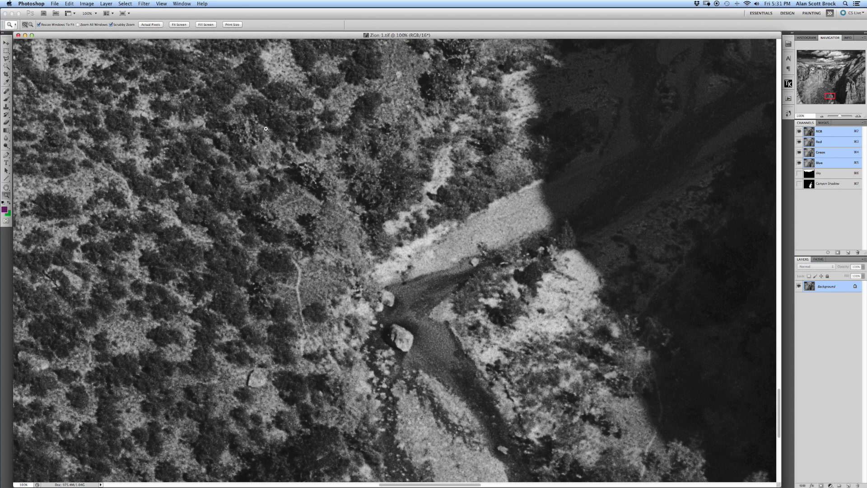
click(31, 24)
click(426, 244)
click(428, 244)
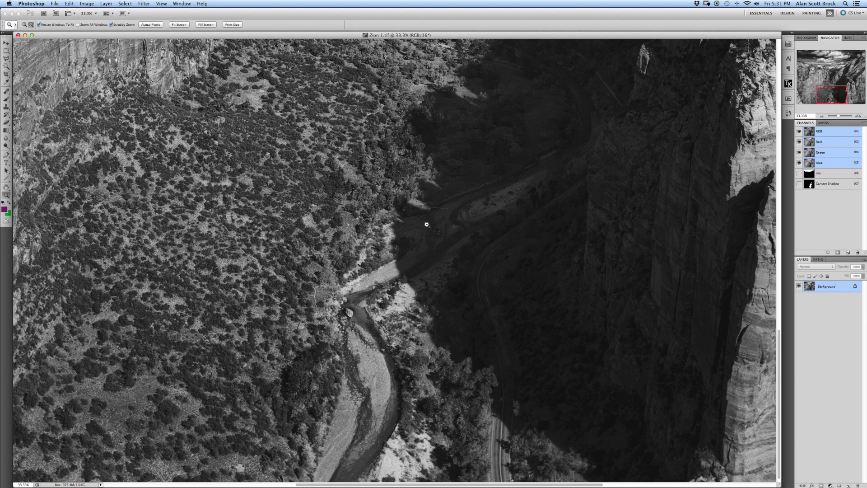
Examine the shadowed canyon and cliffs above the river at 33.3%, and widen the view to 25%
scroll(427, 224, up, 10)
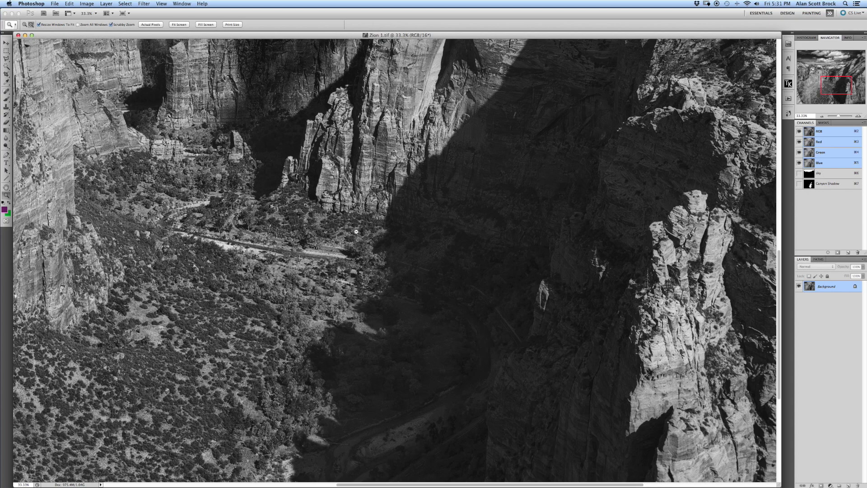
scroll(209, 258, up, 5)
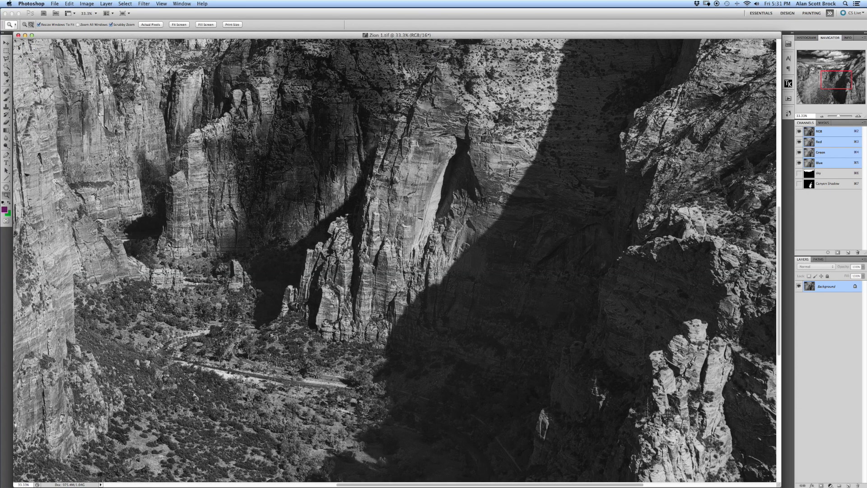
alt+click(49, 224)
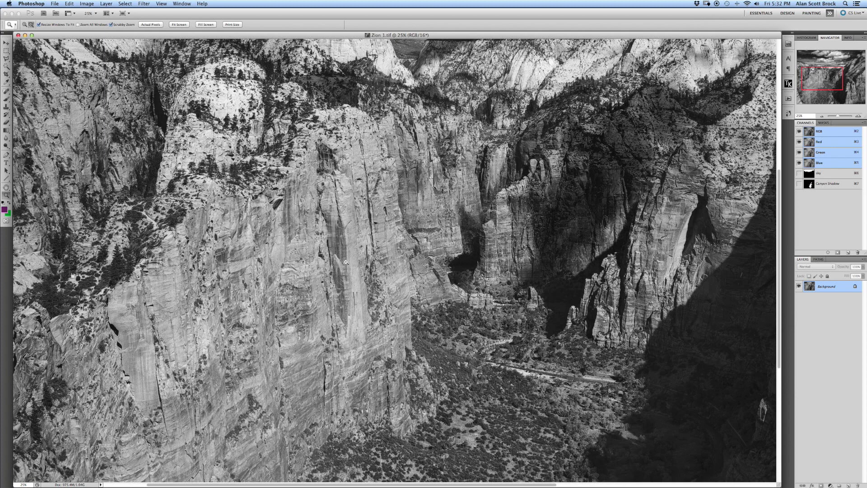
Survey the canyon valley at 25%, and examine the sunlit cliff face on the photo's left side at 50%
scroll(346, 262, right, 10)
scroll(346, 262, down, 4)
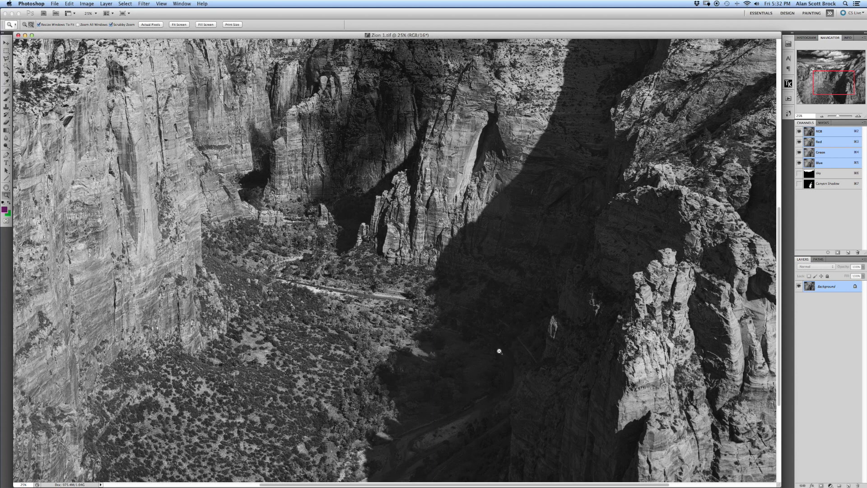
click(24, 25)
click(130, 227)
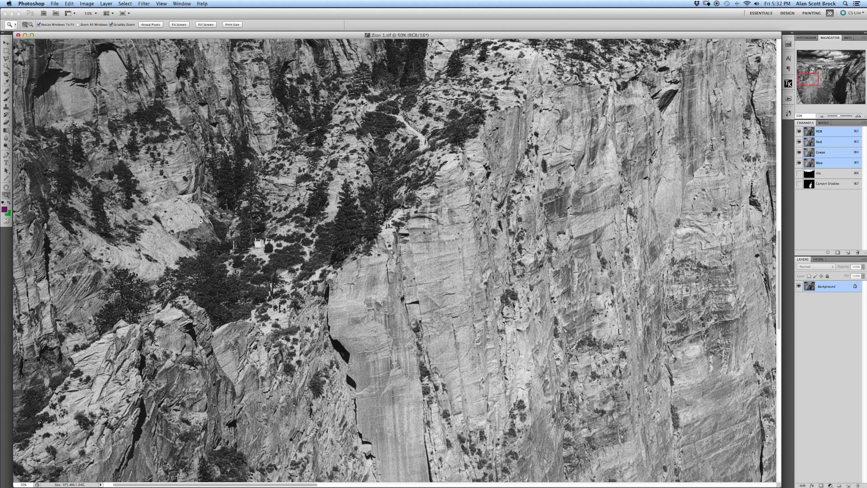
scroll(494, 241, right, 10)
scroll(495, 241, down, 5)
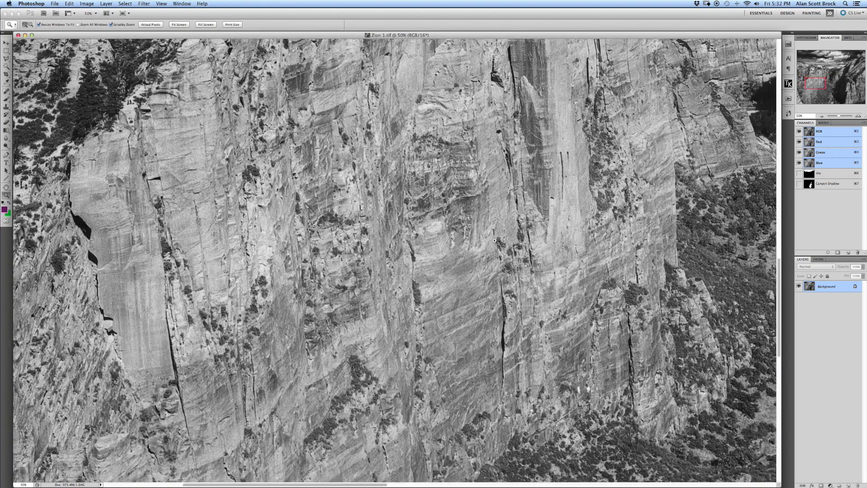
Inspect the shadowed valley floor, the river bend and the sunlit rock tower beside it at 50%
scroll(495, 241, right, 15)
scroll(495, 240, down, 3)
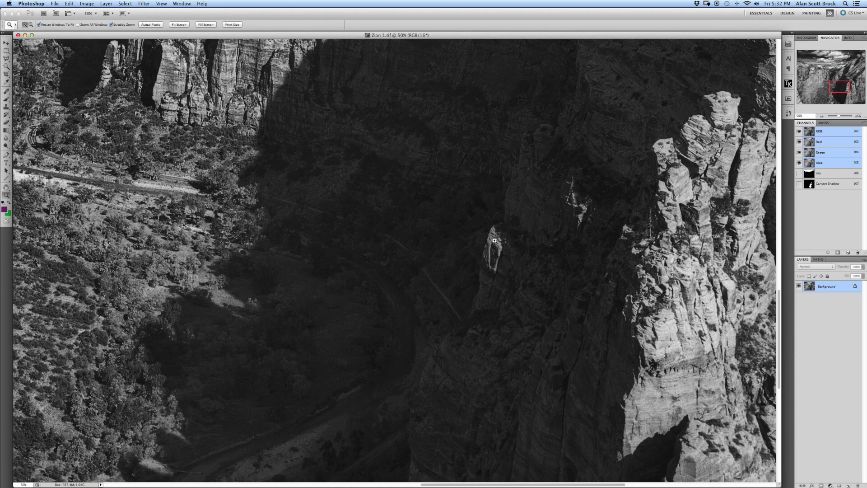
scroll(495, 241, down, 5)
scroll(495, 241, left, 2)
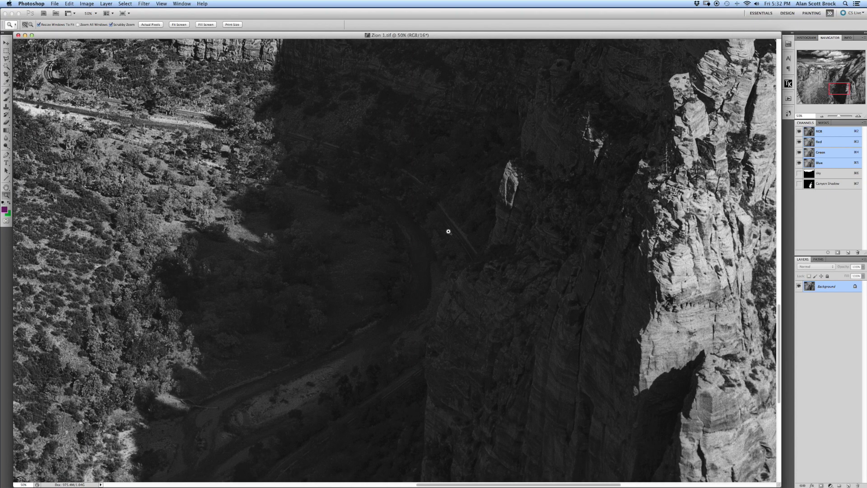
scroll(448, 231, down, 20)
scroll(448, 247, left, 3)
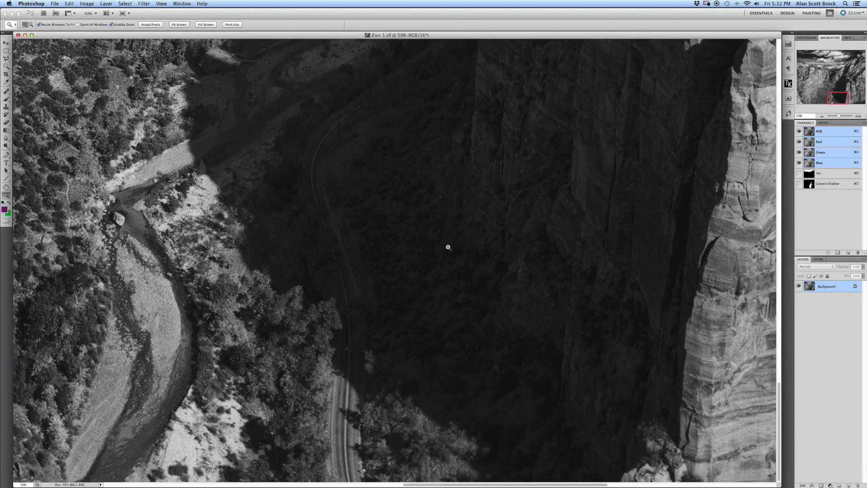
scroll(418, 90, up, 6)
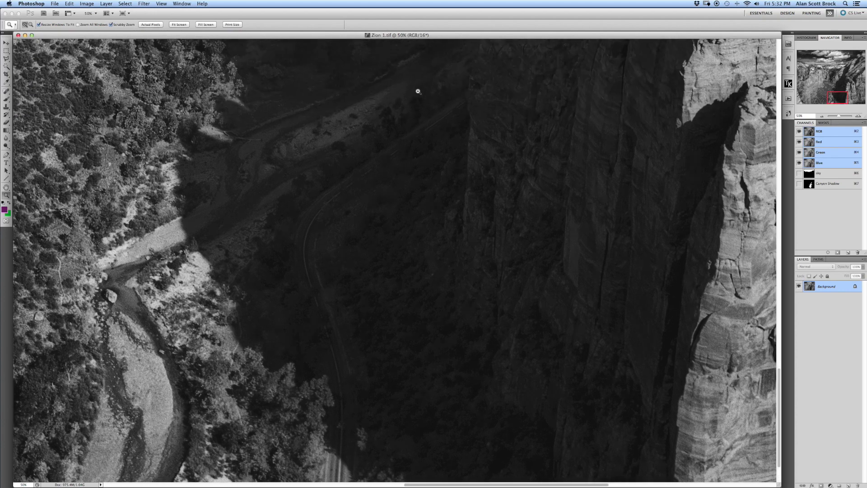
scroll(418, 91, up, 20)
scroll(418, 91, right, 5)
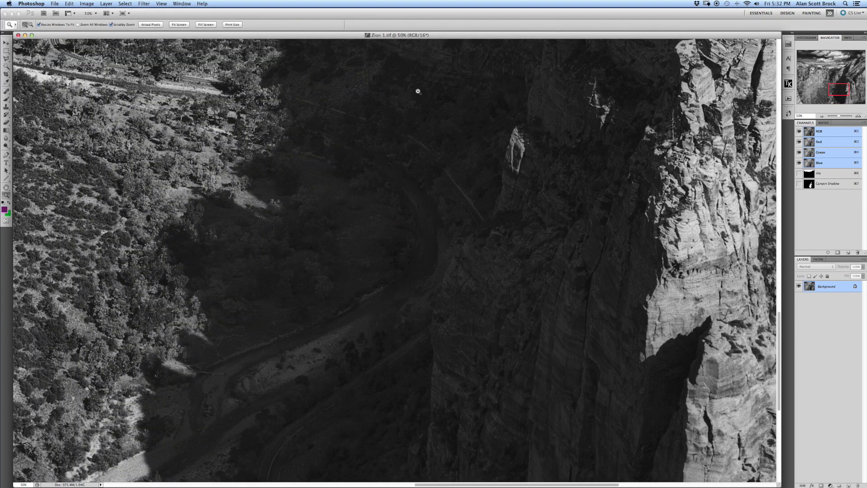
Return to the whole photo at 8.33% magnification and close Zion 1.tif
click(32, 26)
click(260, 187)
click(262, 192)
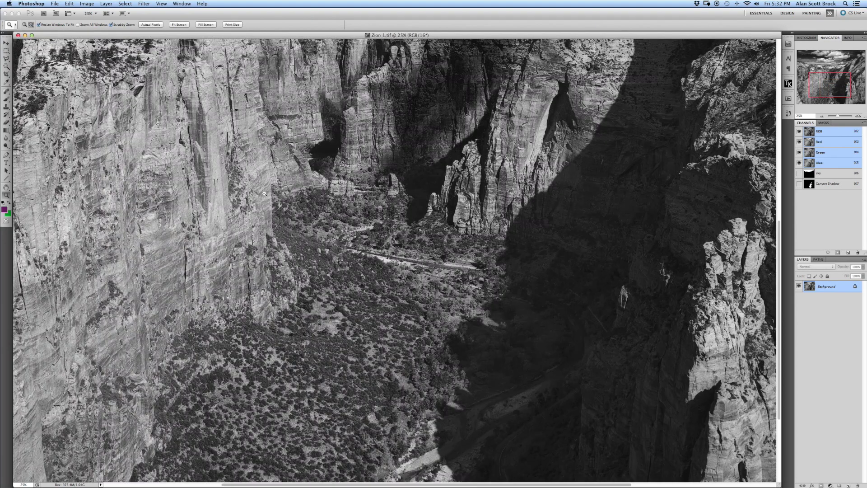
click(265, 196)
click(268, 198)
click(269, 200)
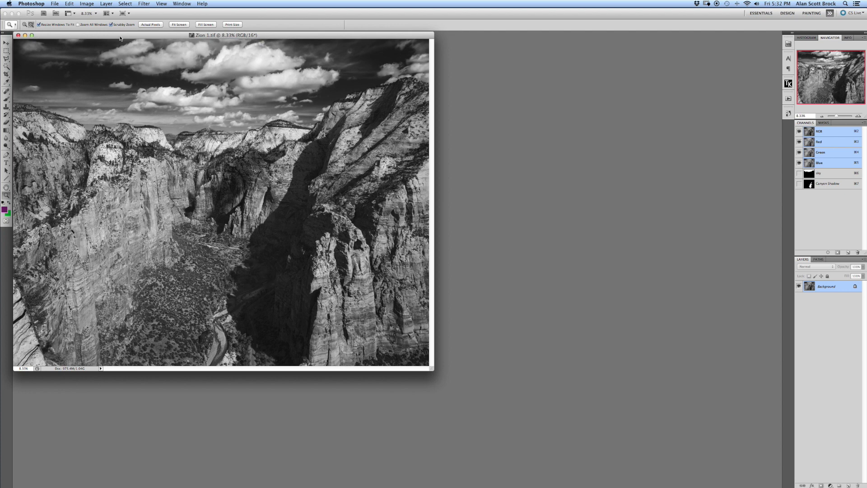
click(18, 36)
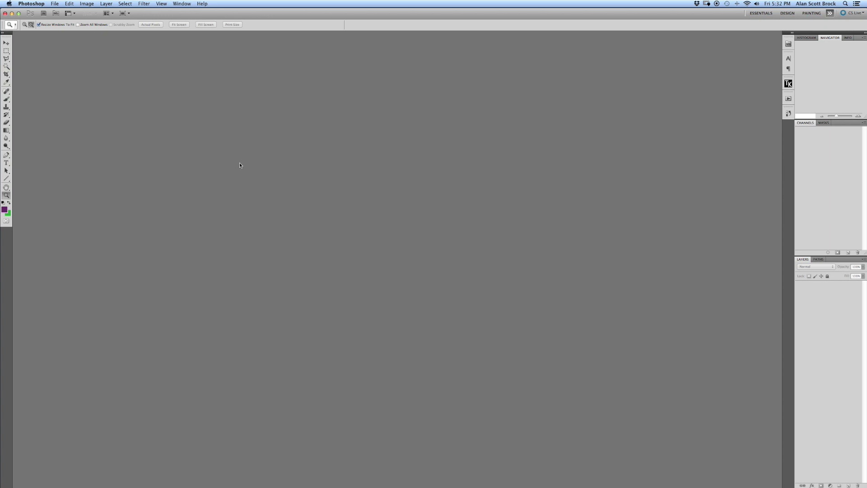
Open the black-and-white photo of the child at the kitchen sink from the 2015 pictures folder, and enlarge its window to leave a grey margin
double_click(242, 164)
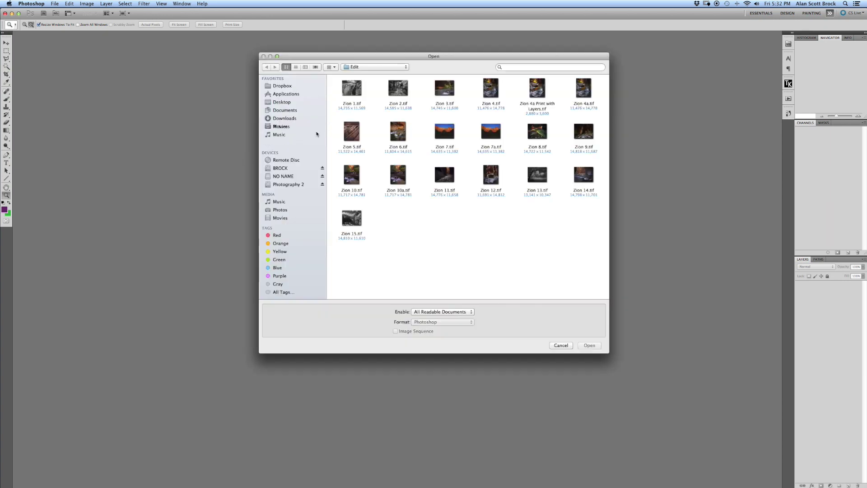
click(284, 127)
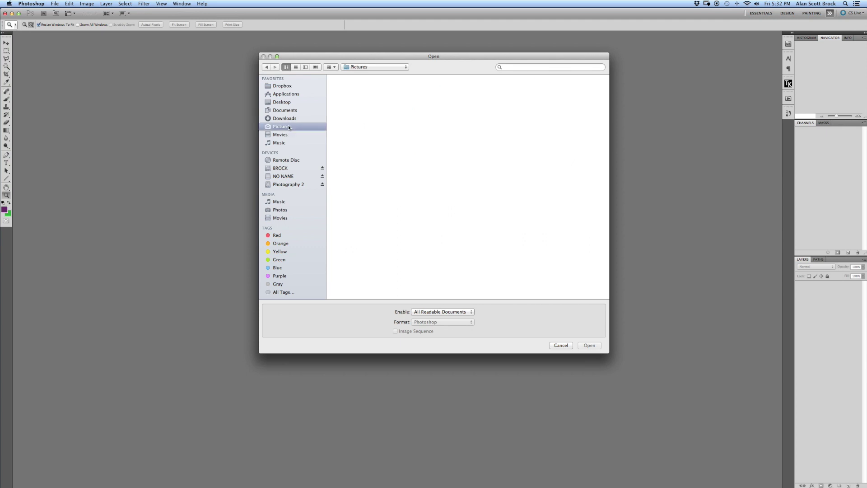
click(439, 90)
double_click(439, 91)
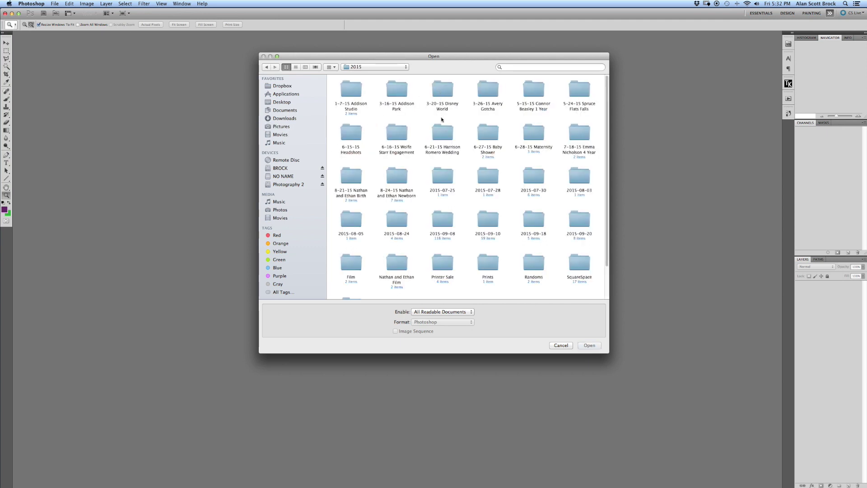
scroll(451, 221, down, 2)
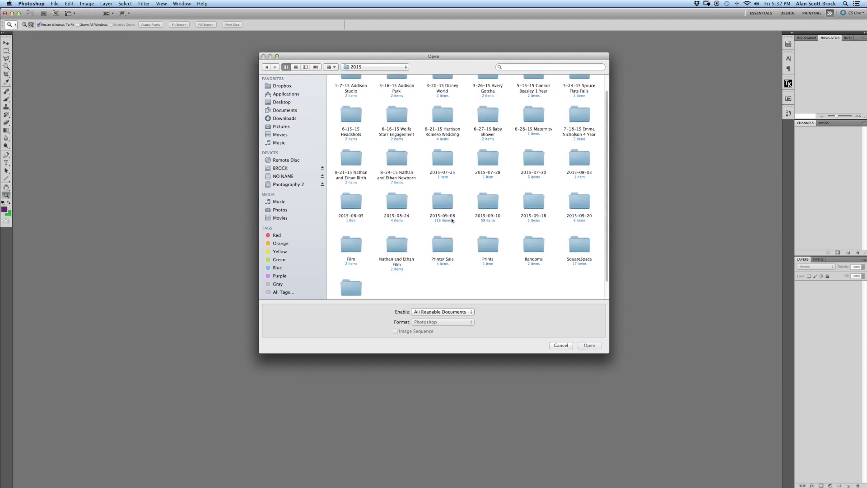
scroll(451, 220, down, 1)
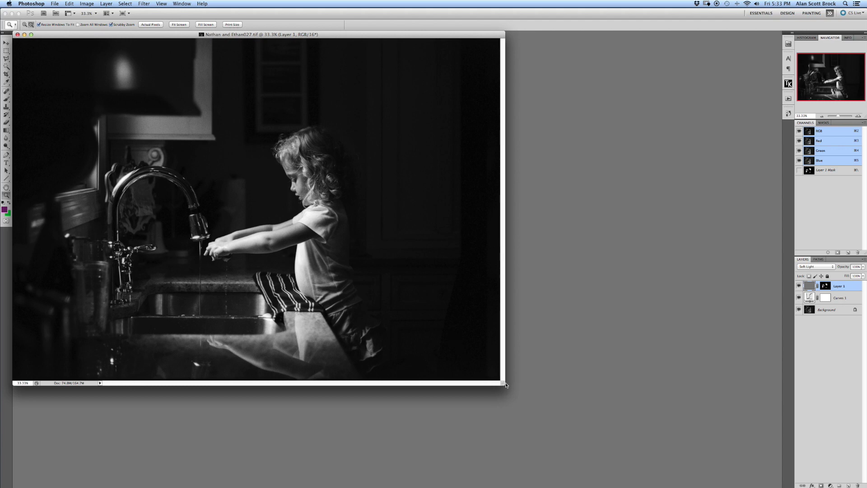
drag(506, 385, 568, 419)
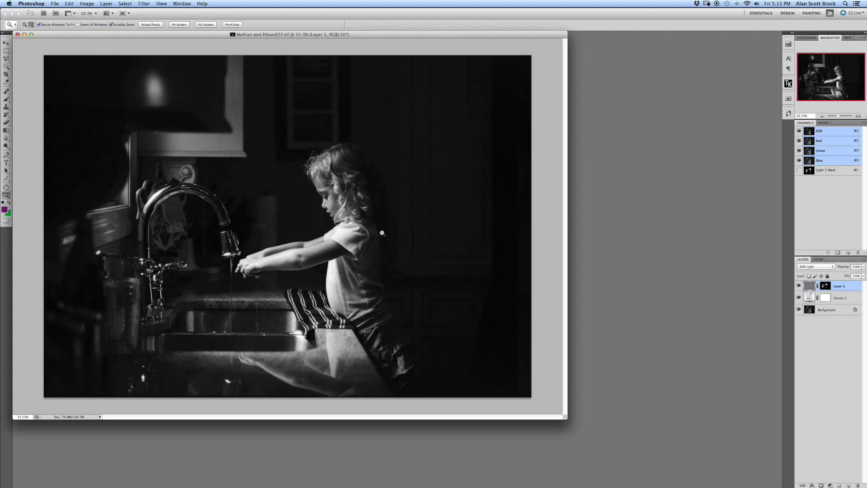
Try an image resolution of 300 pixels/inch with resampling on, and turn Resample Image off
click(85, 4)
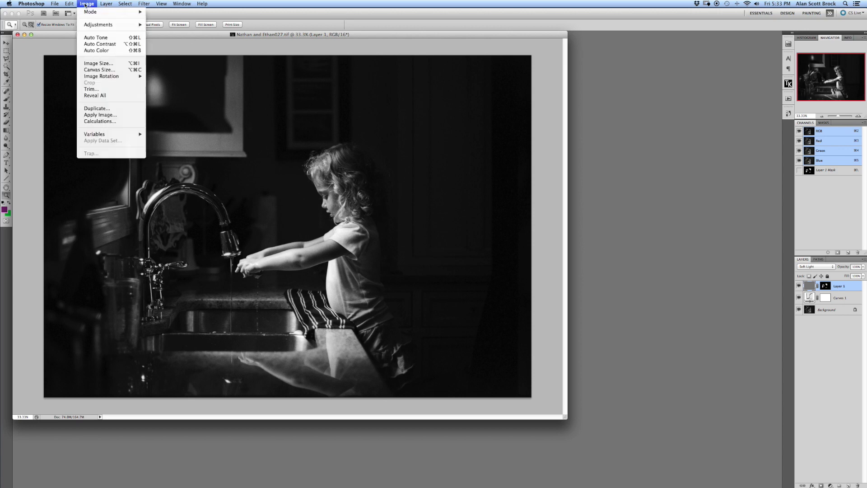
click(115, 65)
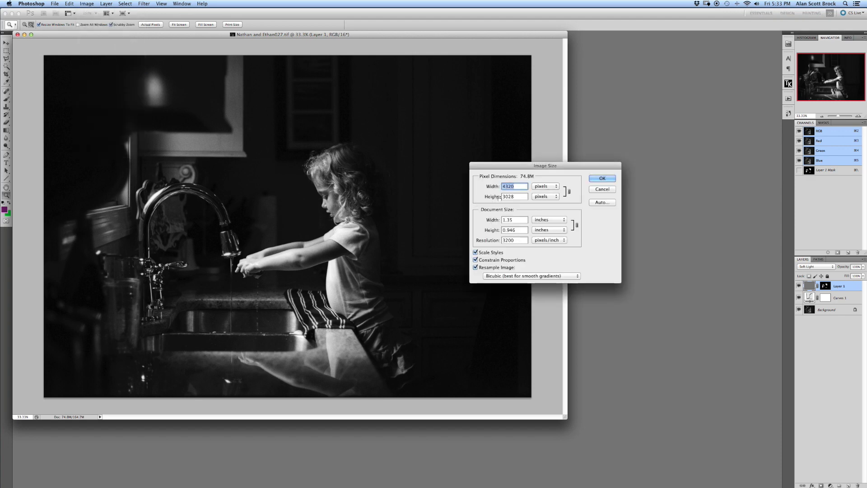
double_click(519, 239)
text(300)
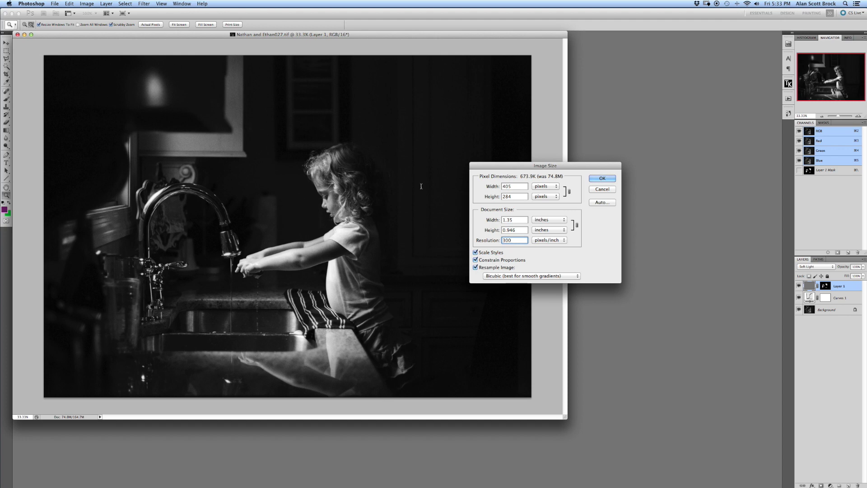
double_click(507, 239)
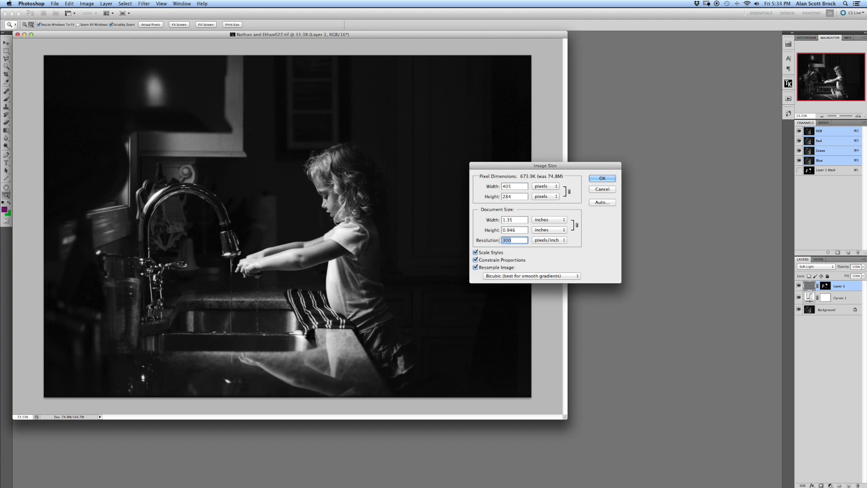
click(476, 267)
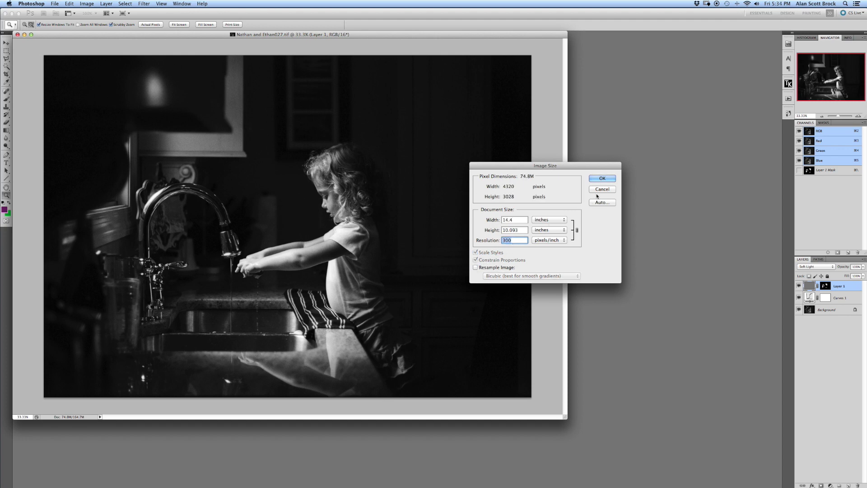
Reset the Image Size values, try 300 pixels/inch without resampling, turn Resample Image back on, and cancel the resizing
alt+click(598, 189)
click(476, 267)
text(30)
click(482, 267)
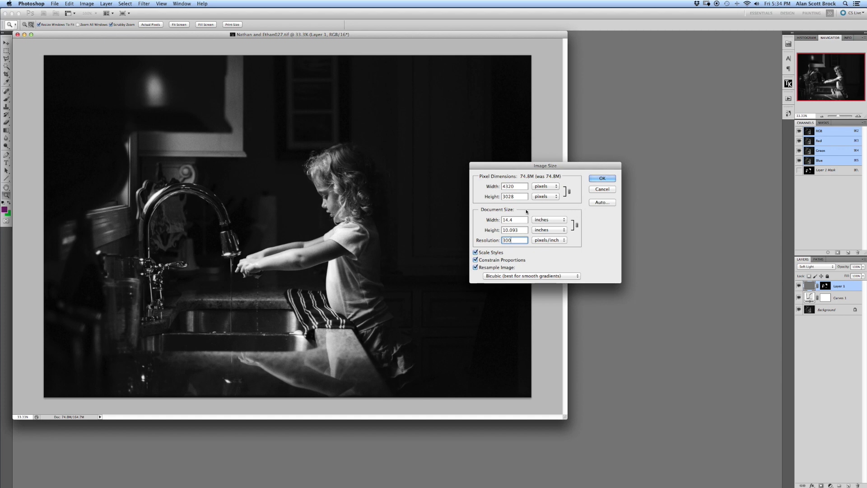
click(603, 189)
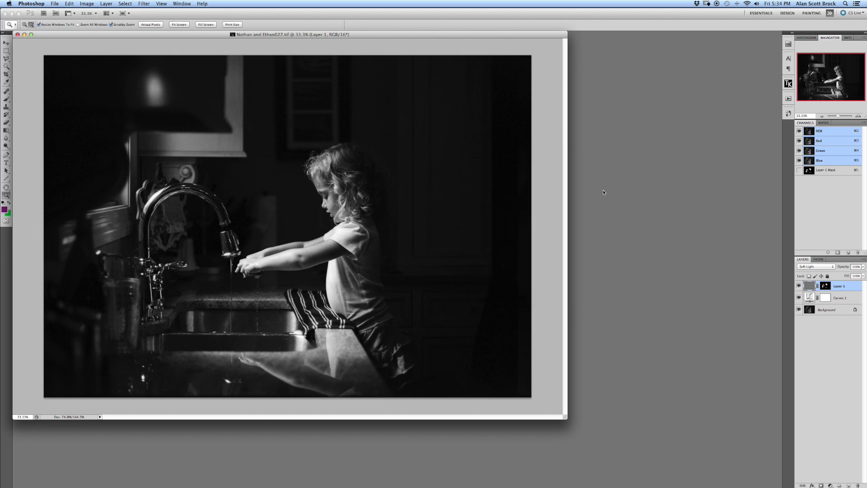